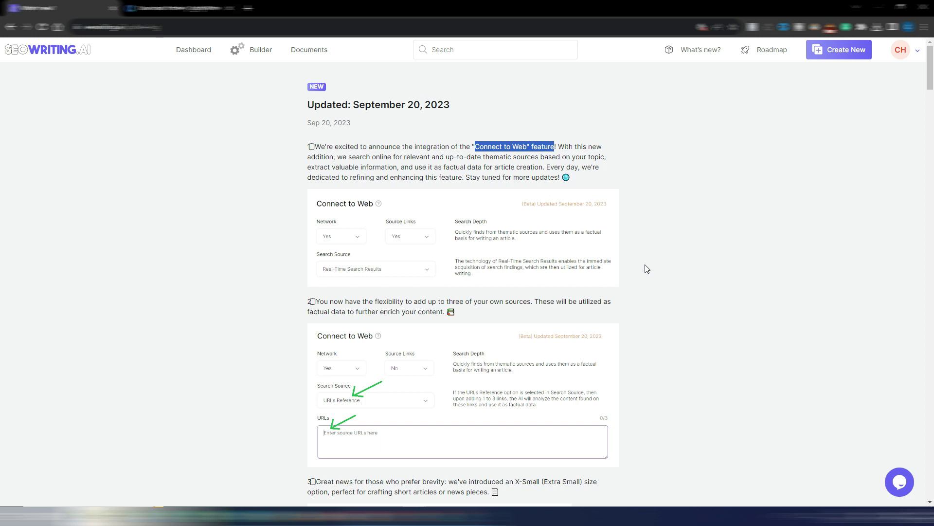
- Review the September 20 and August 25, 2023 release notes, including Connect to Web, own sources, X-Small size and image styles
left_click_drag(419, 302, 531, 305)
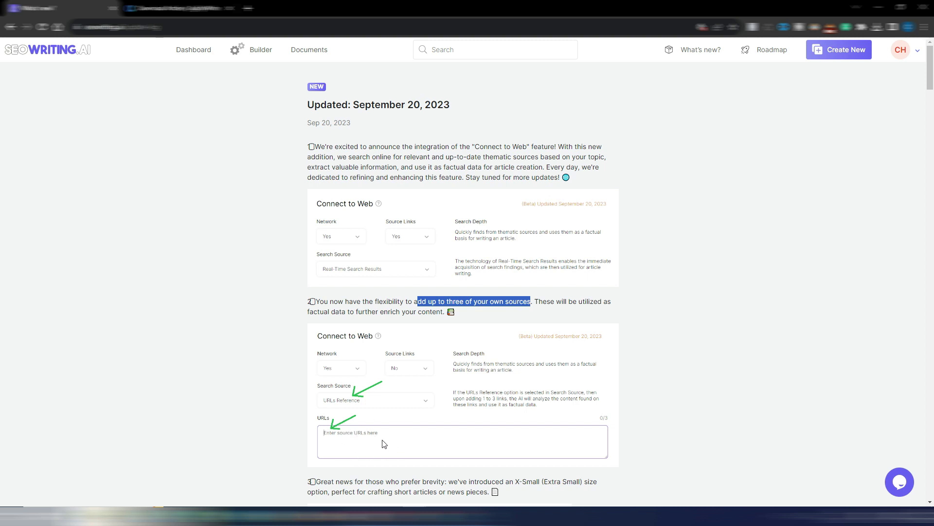
left_click(760, 299)
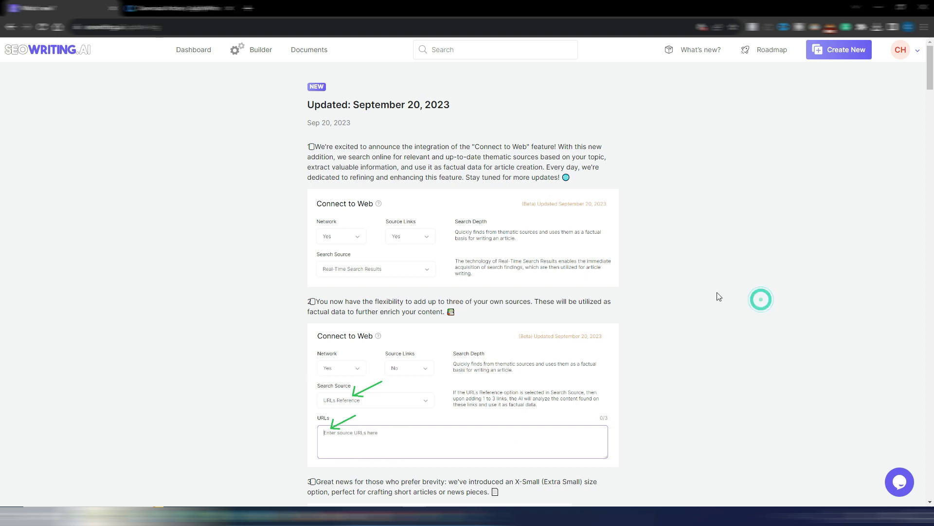
scroll(719, 297, "down", 8)
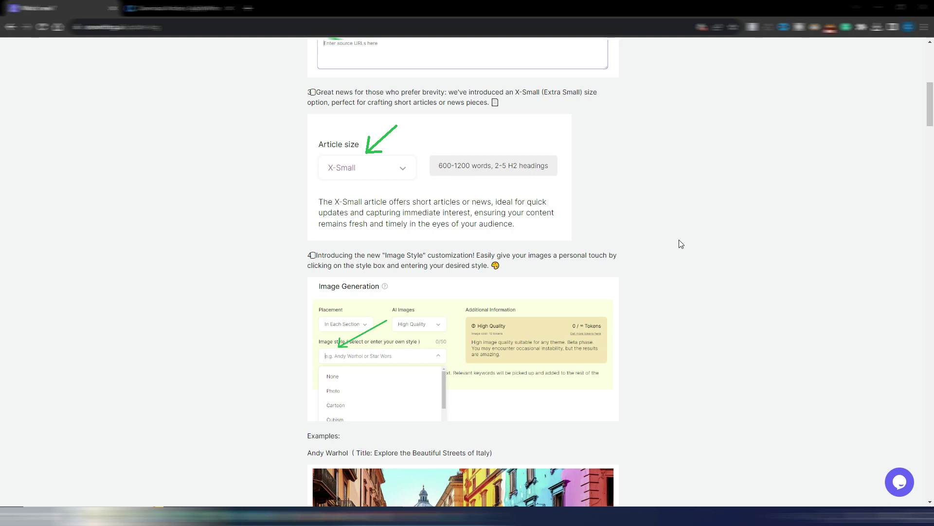
scroll(681, 244, "down", 2)
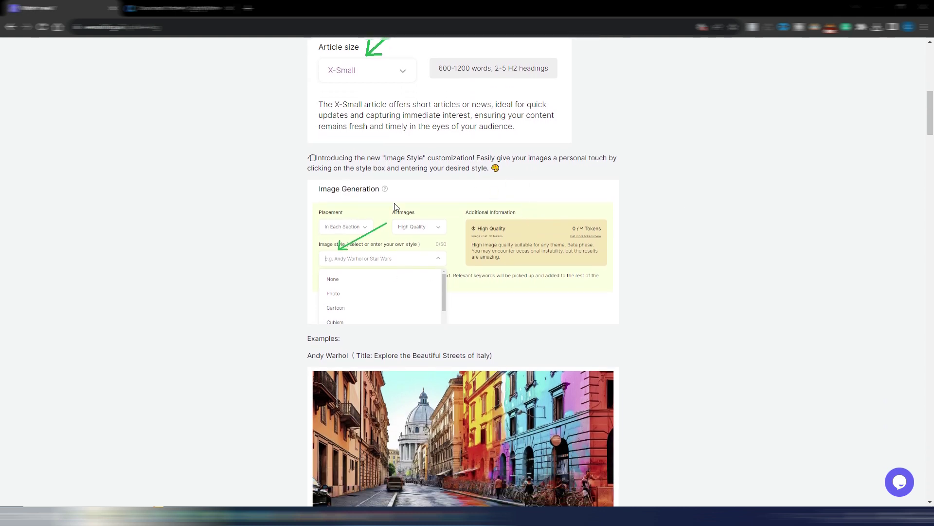
scroll(679, 238, "down", 4)
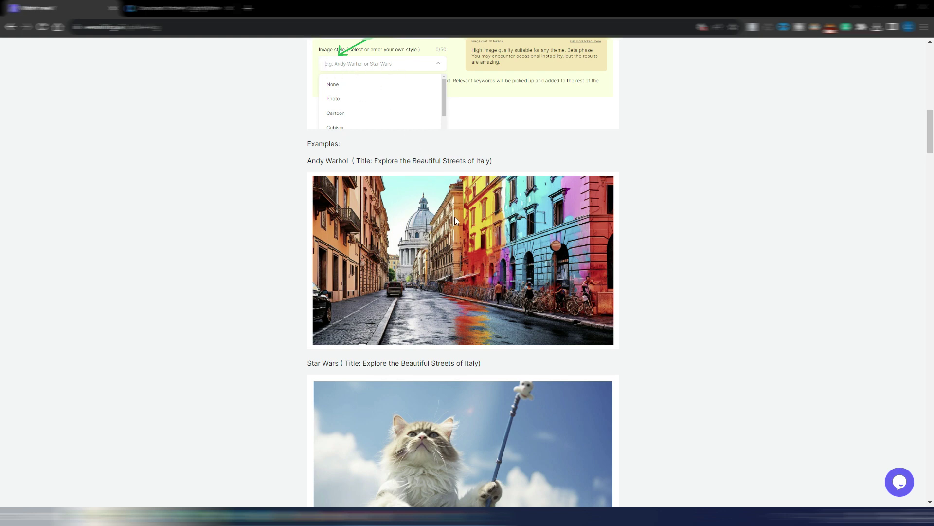
scroll(686, 267, "down", 3)
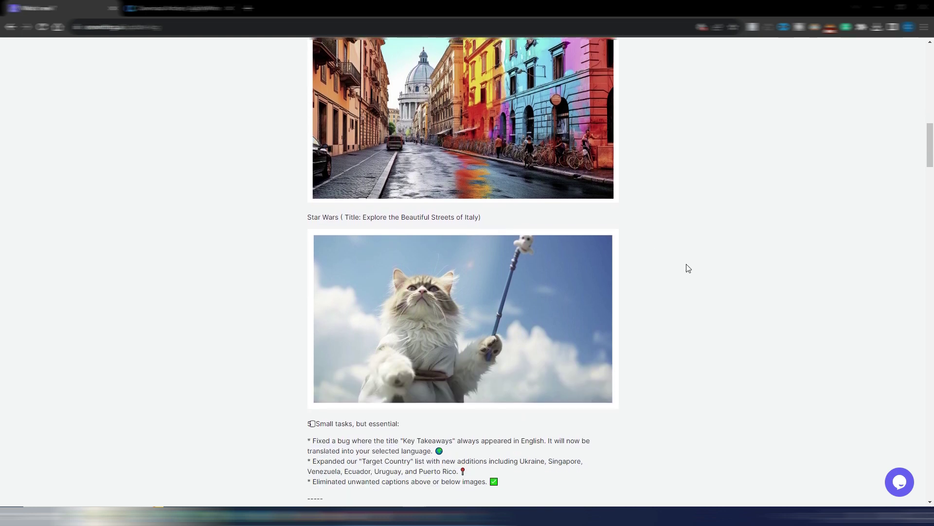
scroll(686, 267, "down", 2)
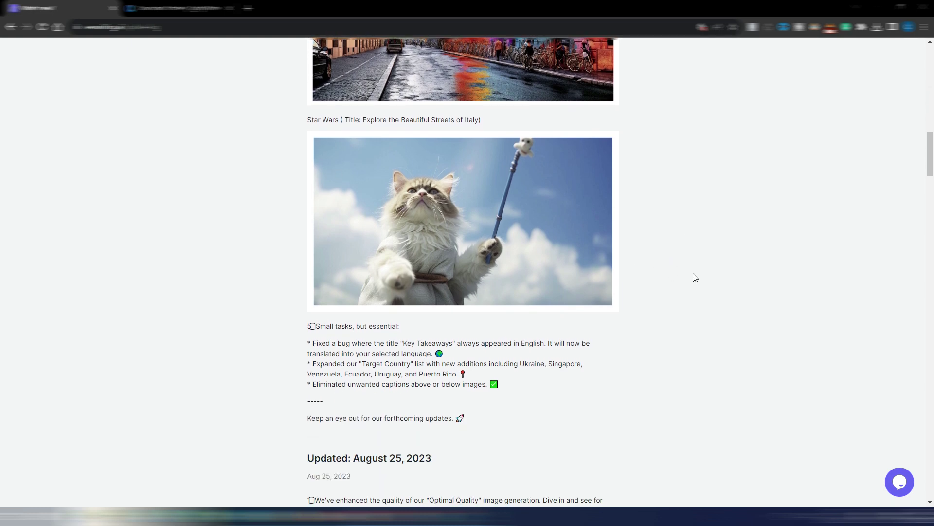
scroll(725, 289, "down", 7)
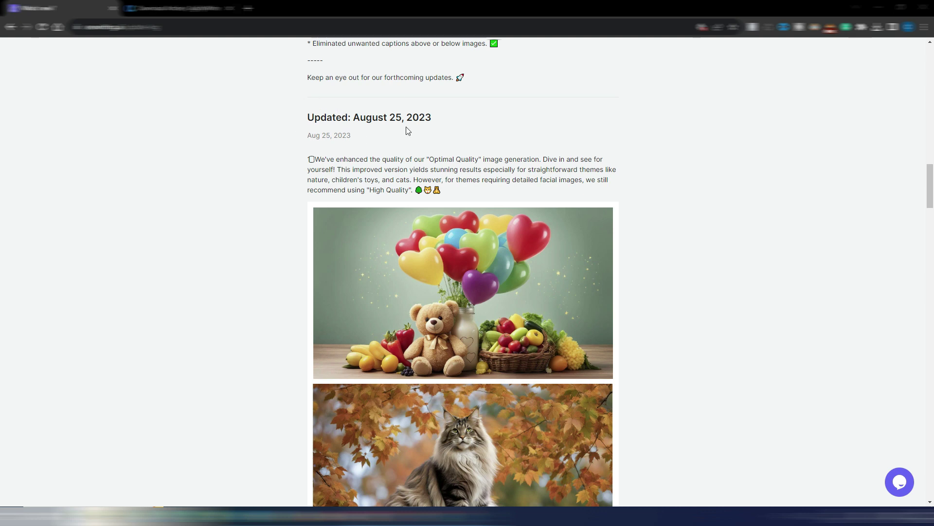
scroll(669, 274, "down", 2)
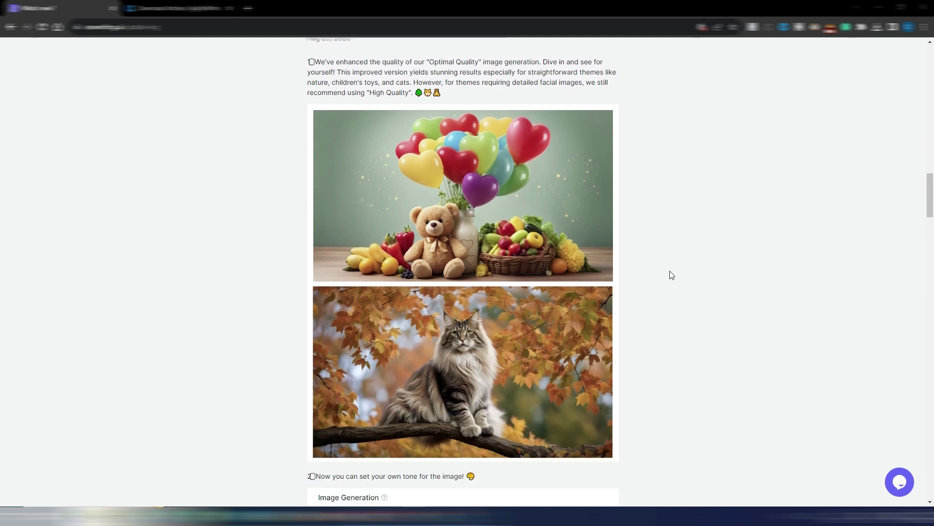
left_click_drag(930, 190, 906, 55)
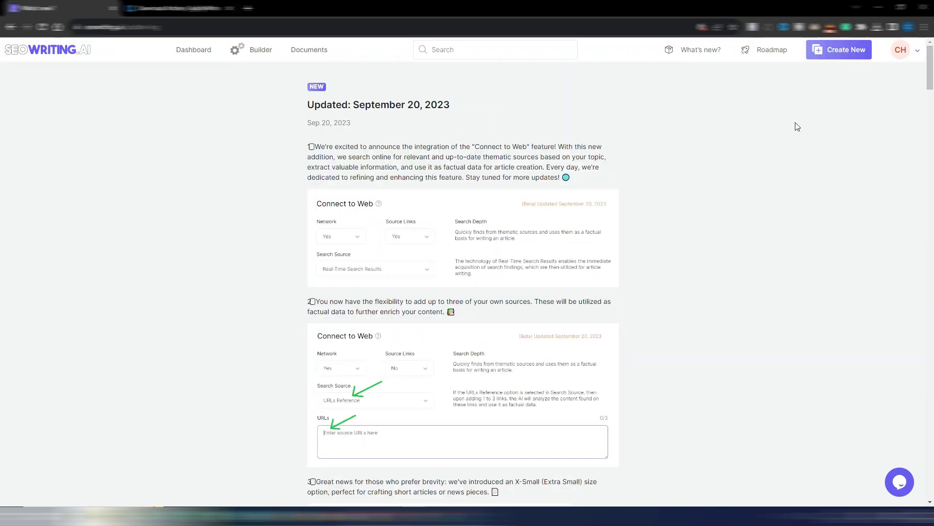
- Open the product roadmap, examine its Complete, In Progress and Planned feature requests, and close it again
left_click(765, 50)
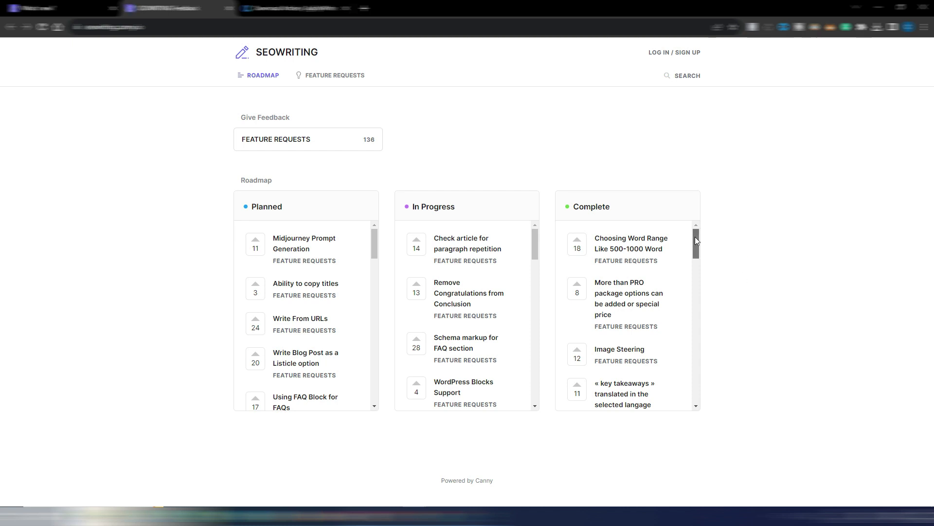
left_click_drag(696, 240, 507, 183)
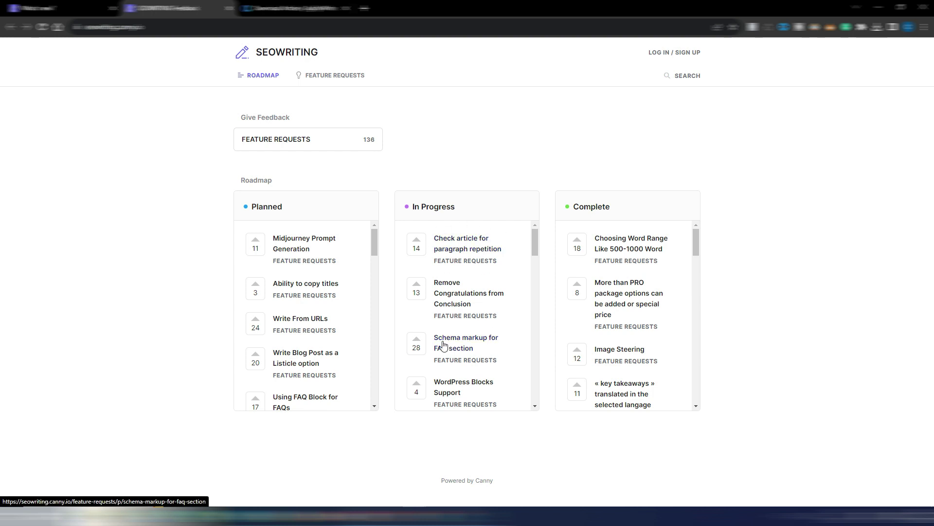
left_click_drag(534, 233, 534, 251)
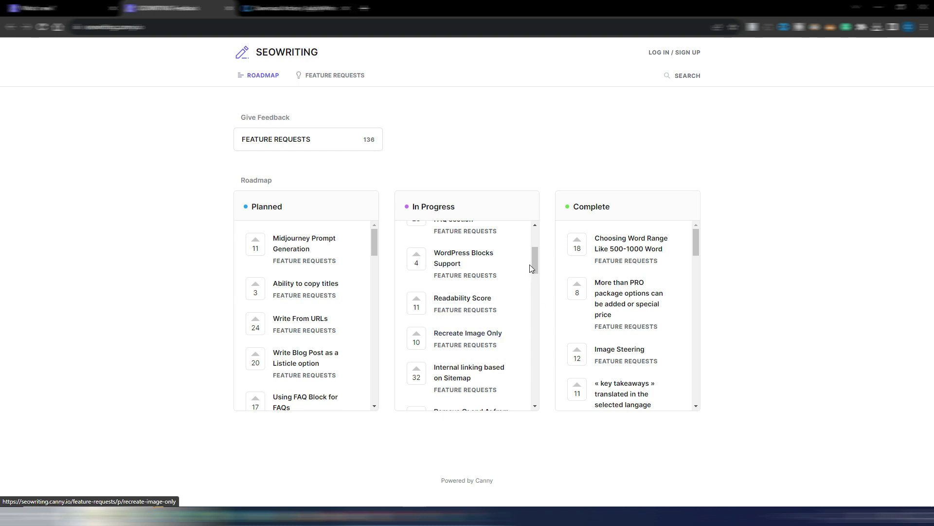
left_click_drag(535, 258, 535, 276)
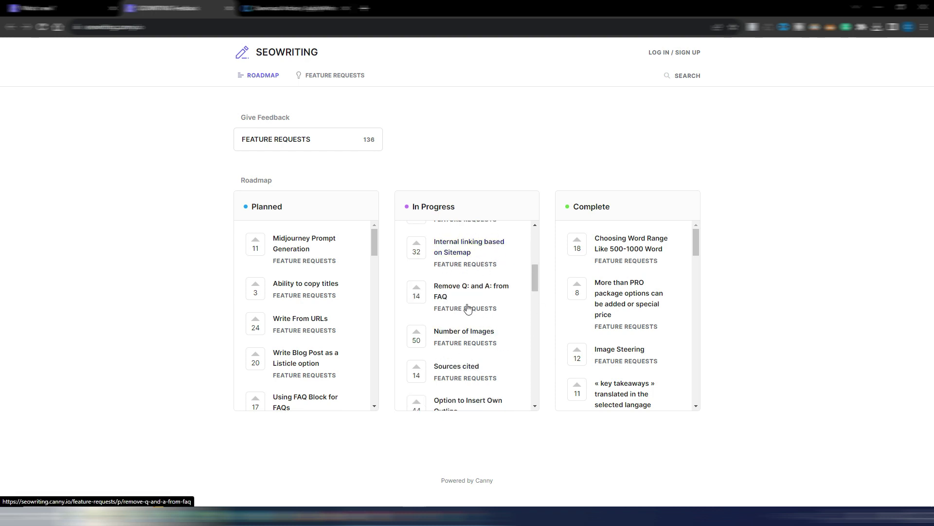
left_click_drag(533, 279, 534, 295)
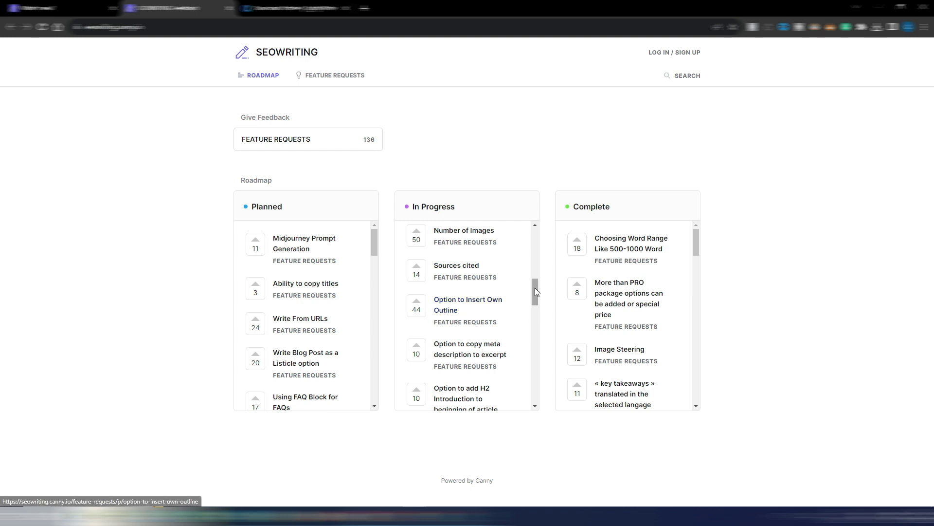
left_click_drag(536, 288, 534, 317)
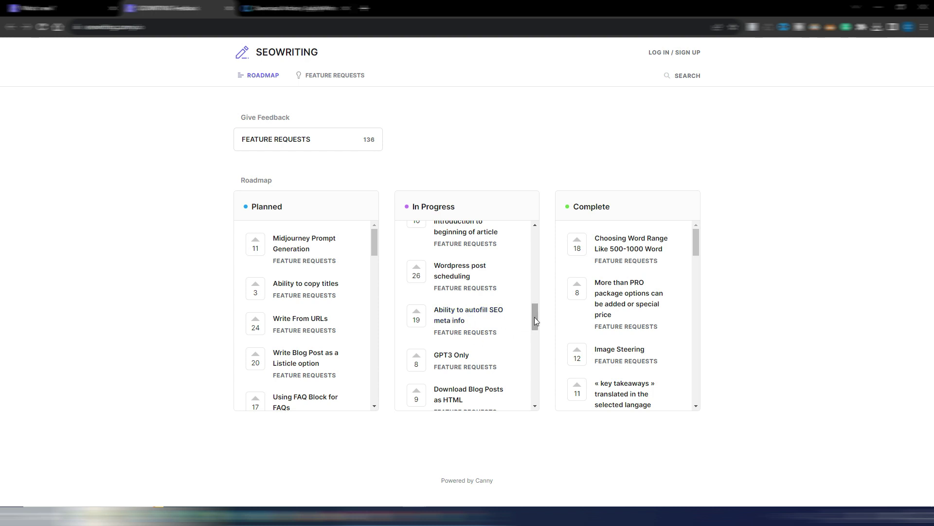
left_click_drag(534, 319, 535, 334)
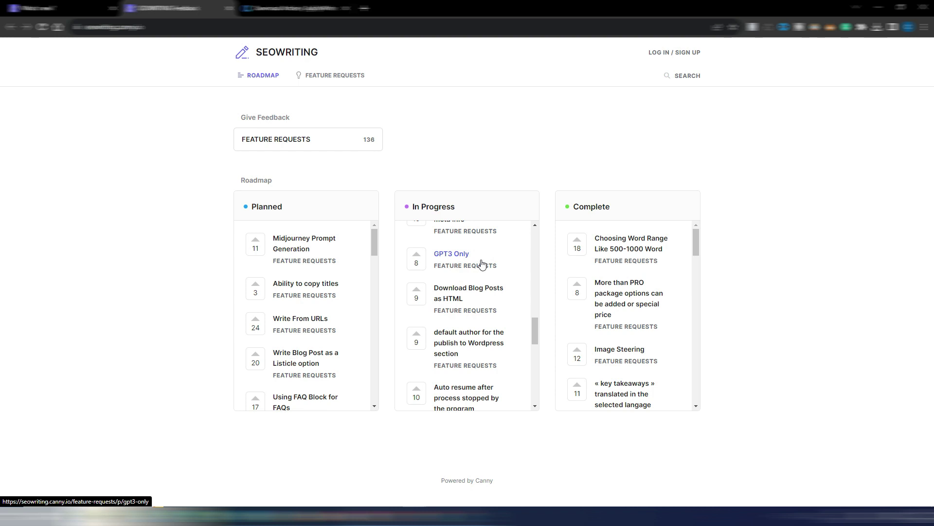
left_click_drag(535, 331, 398, 246)
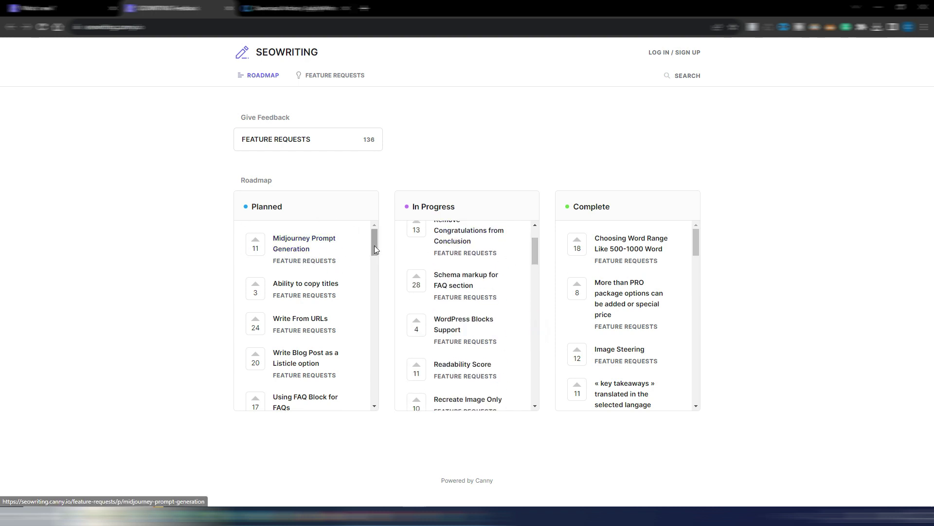
left_click_drag(373, 238, 372, 250)
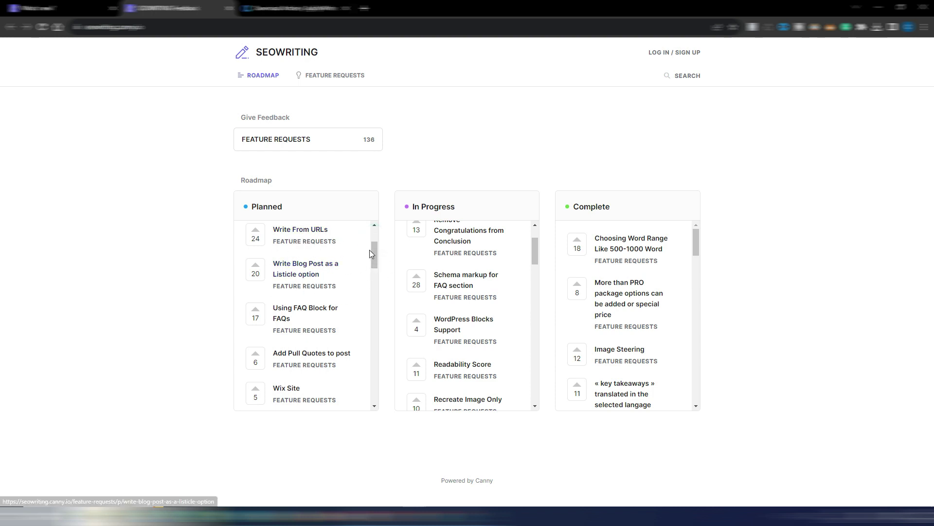
left_click_drag(372, 251, 495, 157)
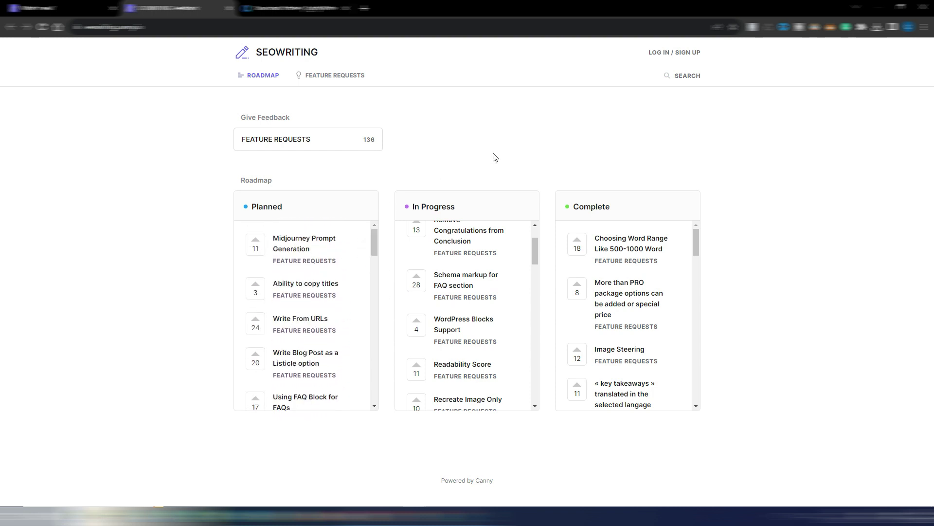
left_click(229, 8)
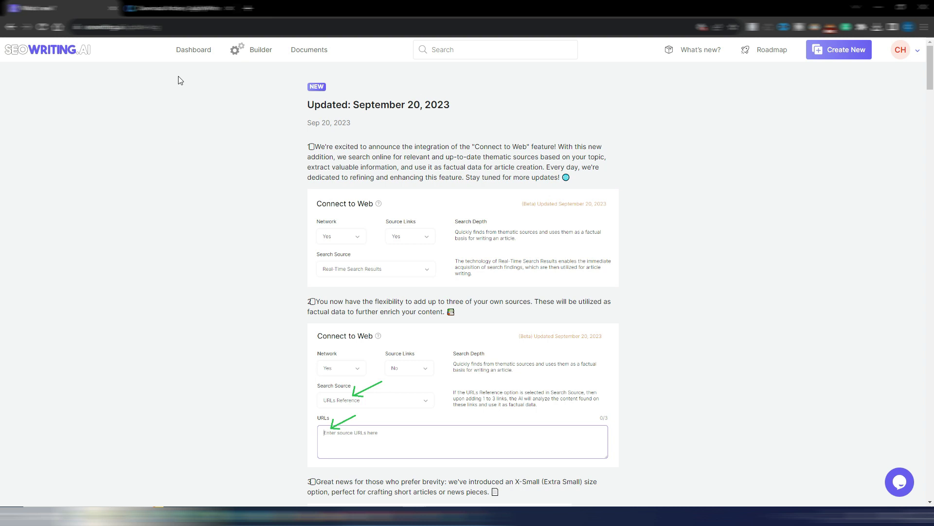
- Open Bulk Article Generation from the dashboard and enter "Do Essential Oils Expire?" as the first row's main keyword
left_click(190, 51)
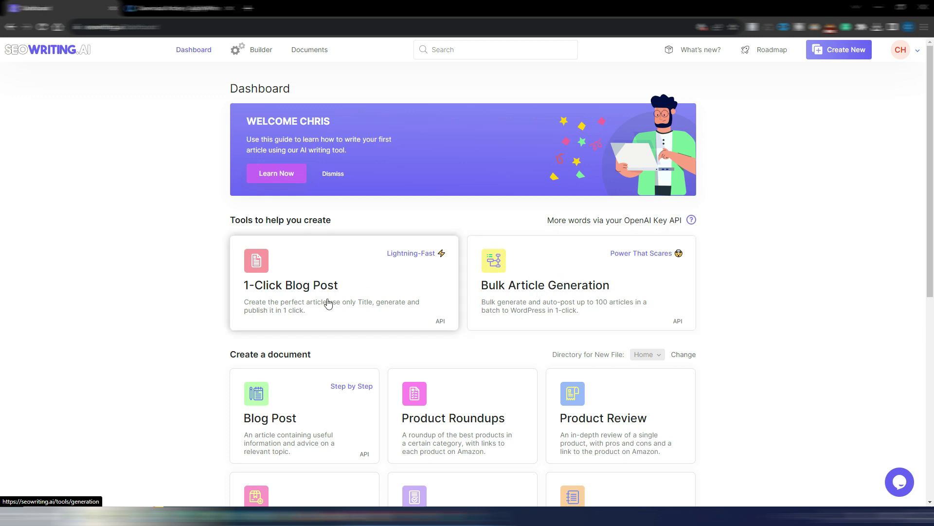
left_click(549, 271)
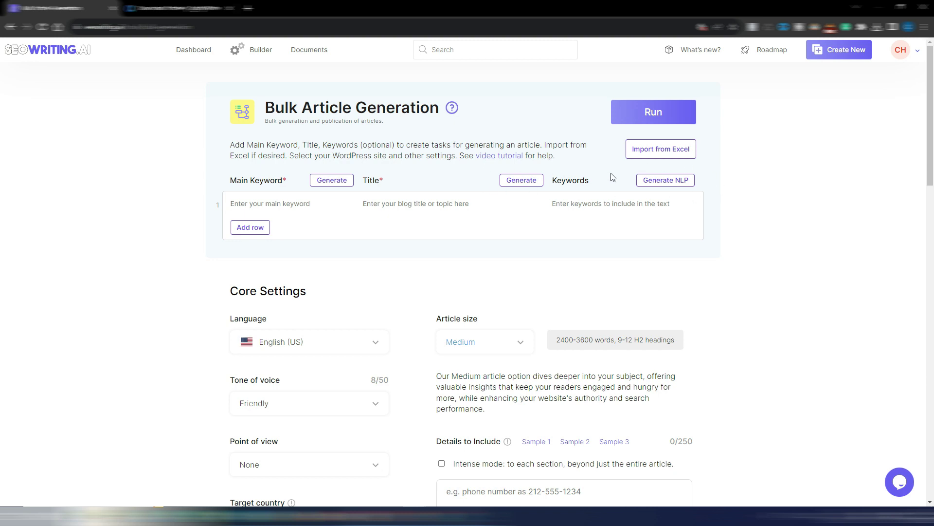
left_click(252, 200)
type("Do Essential Oils Expire?")
left_click(176, 207)
- Generate the first article's title from its main keyword
left_click(521, 182)
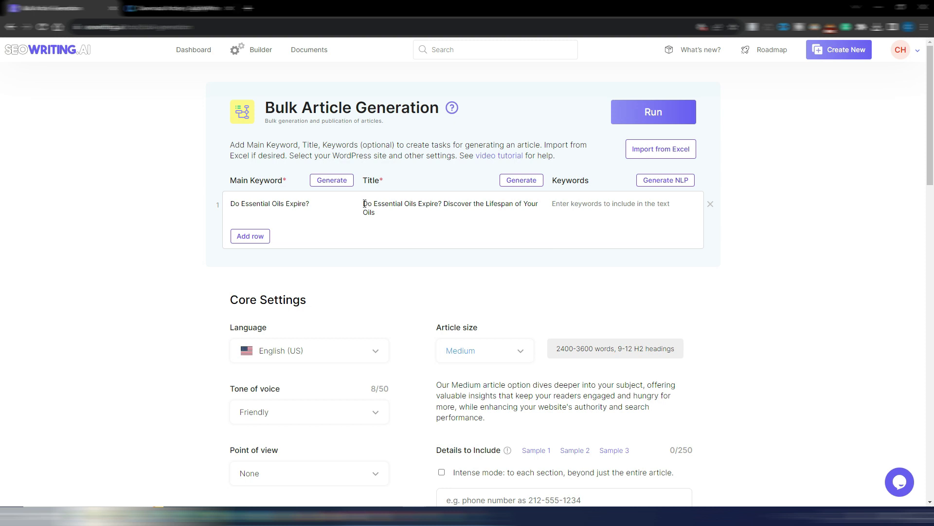
left_click_drag(365, 204, 445, 202)
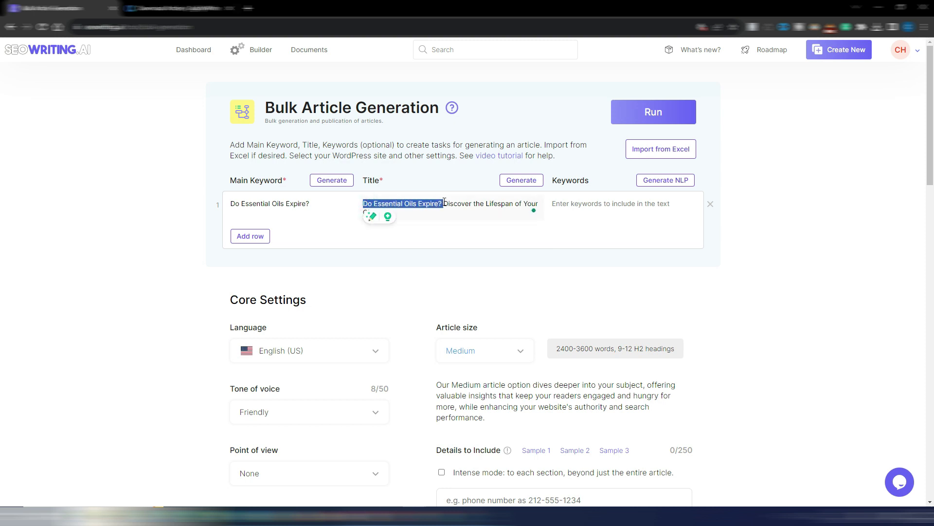
left_click(824, 243)
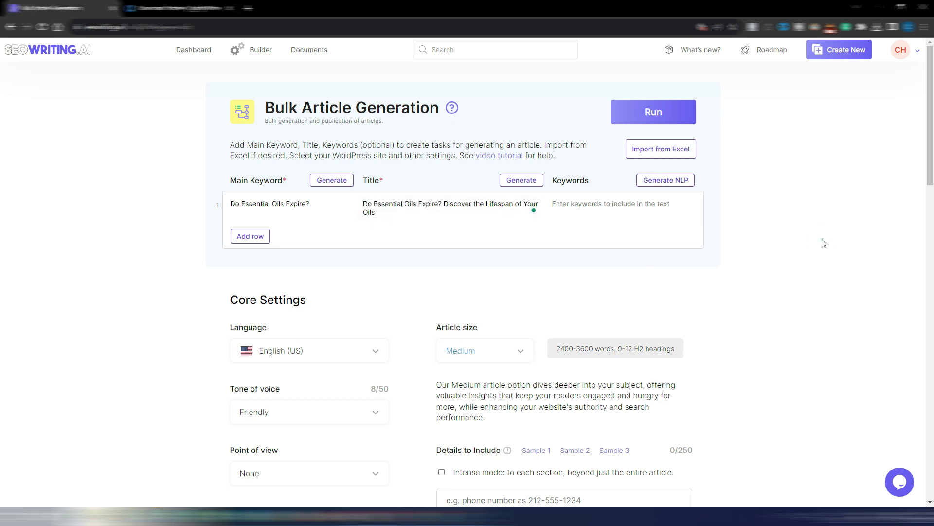
- Generate NLP keywords for the first article and add an empty second row
left_click(664, 182)
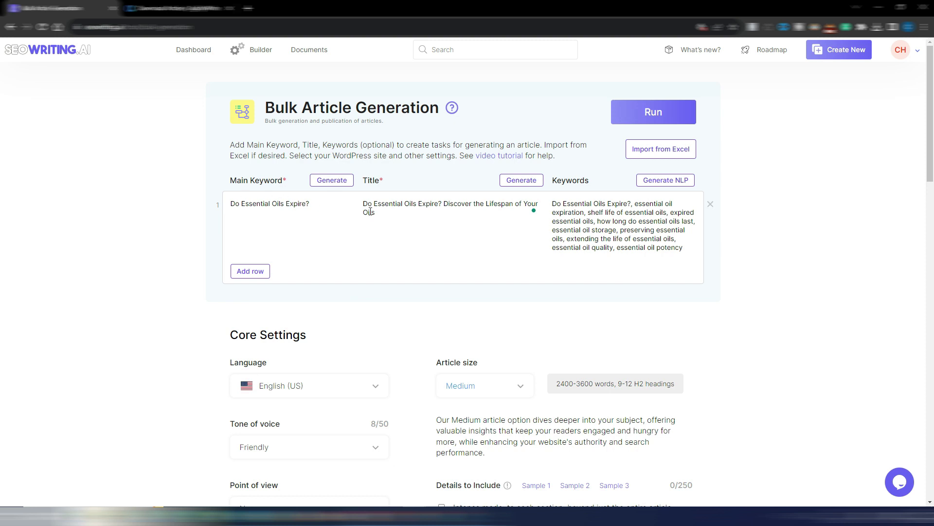
left_click(249, 272)
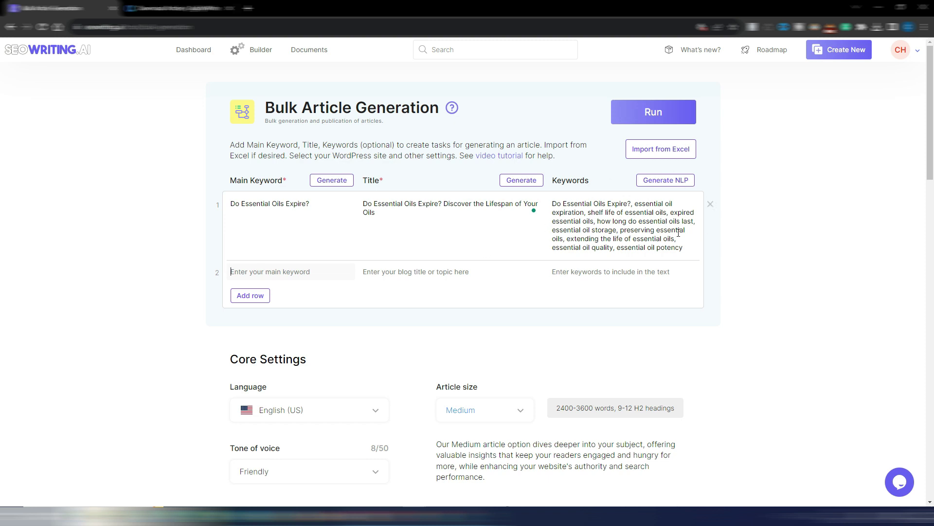
- Examine the tone of voice and point of view options and the Details to Include samples in Core Settings
scroll(766, 267, "down", 6)
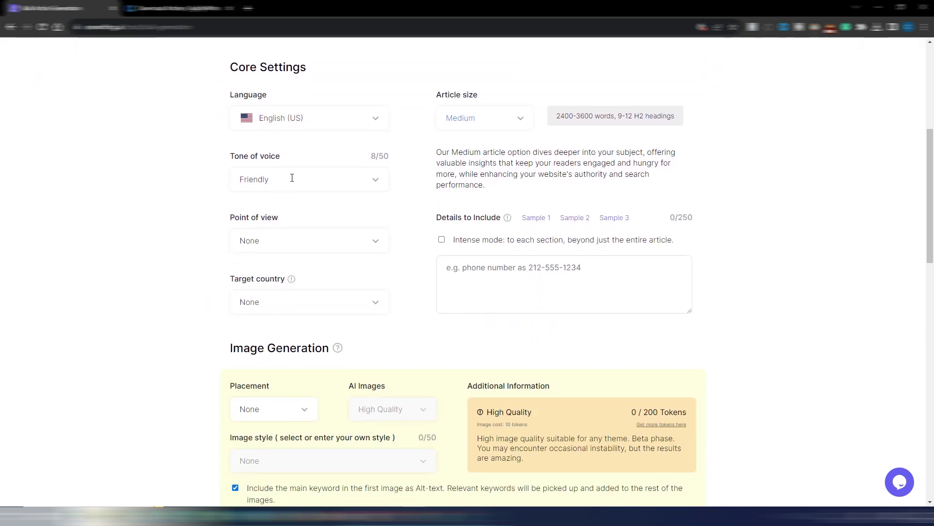
left_click(292, 178)
left_click_drag(387, 216, 177, 251)
left_click(159, 248)
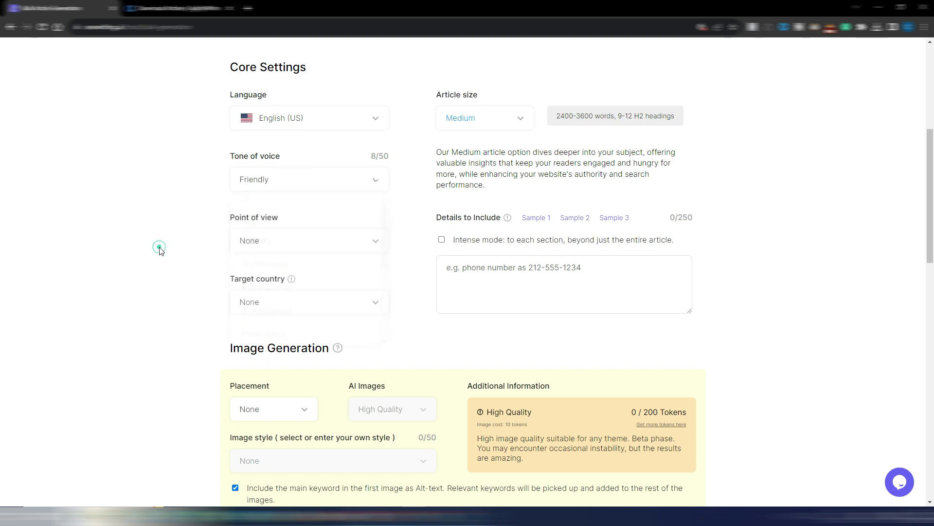
left_click(304, 245)
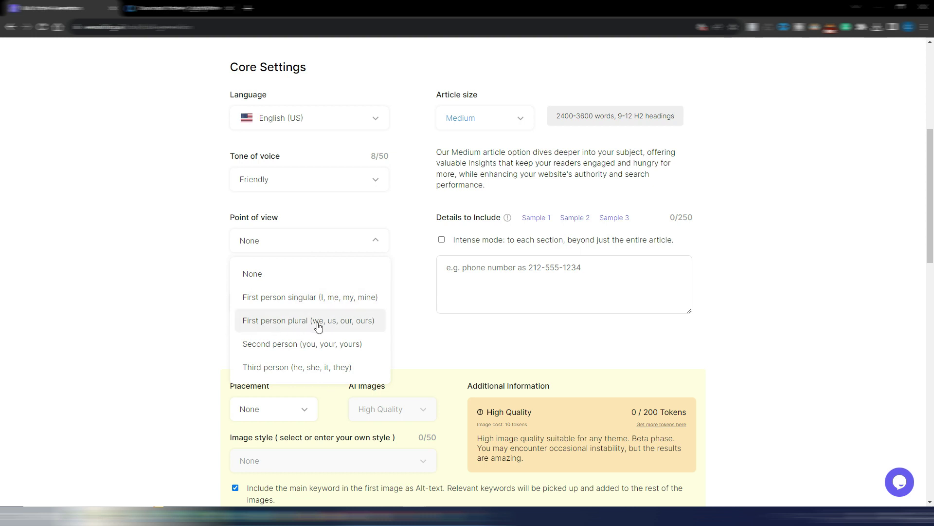
left_click(144, 310)
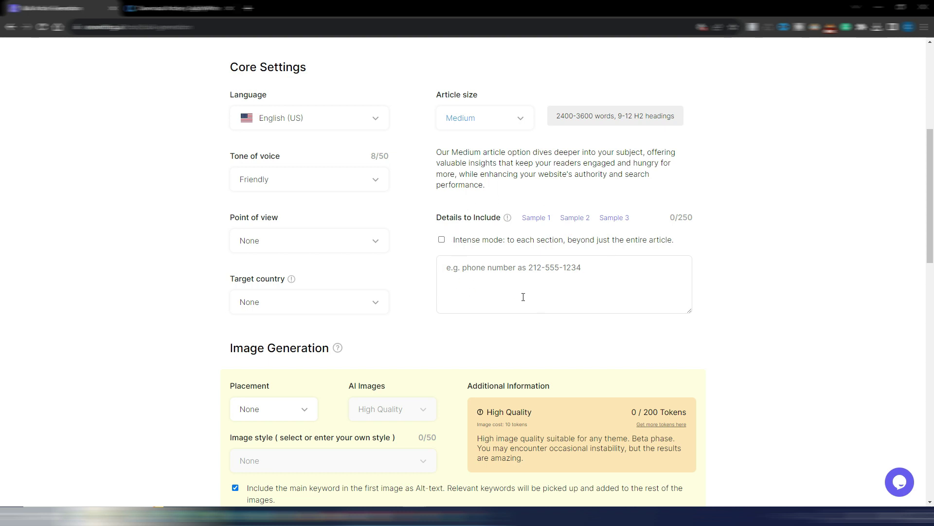
left_click(462, 267)
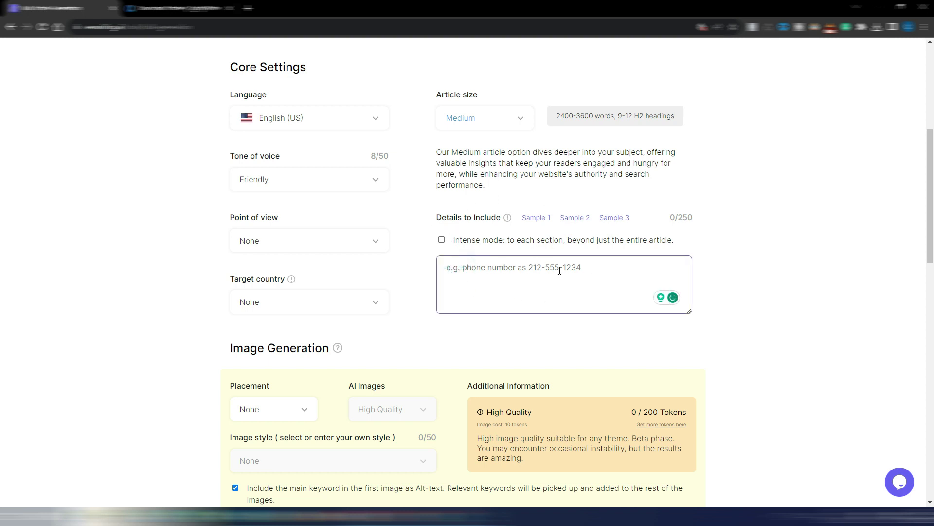
mouse_move(542, 222)
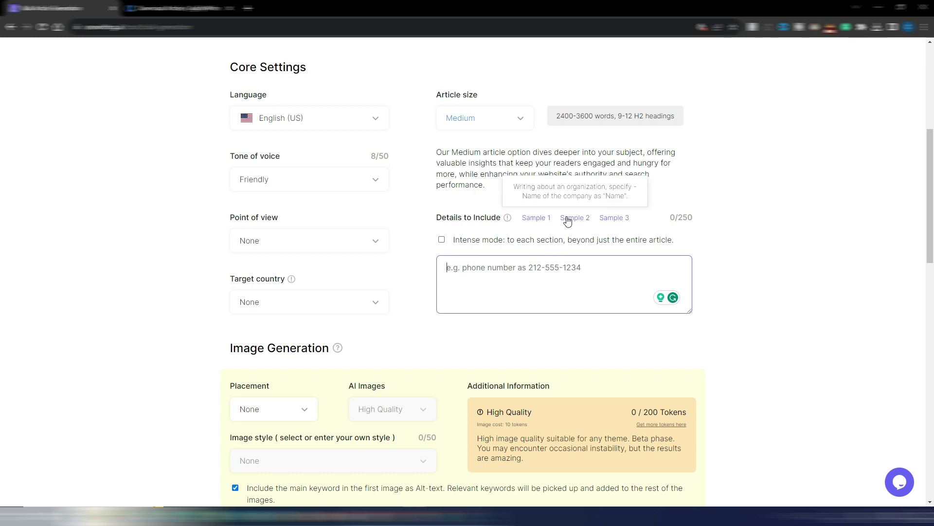
mouse_move(606, 221)
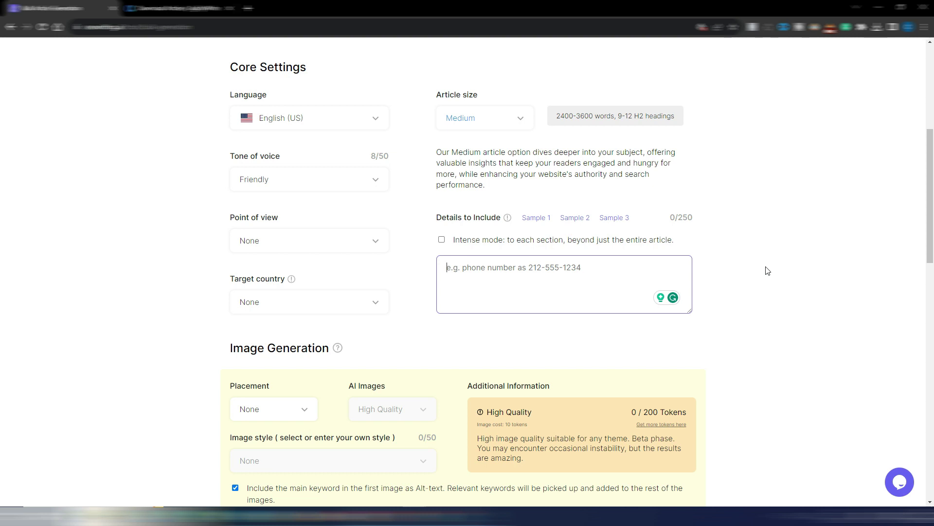
- Compare the X-Small, Small, Medium and Large article sizes in Core Settings and set the article size to Small
left_click(507, 116)
left_click(482, 151)
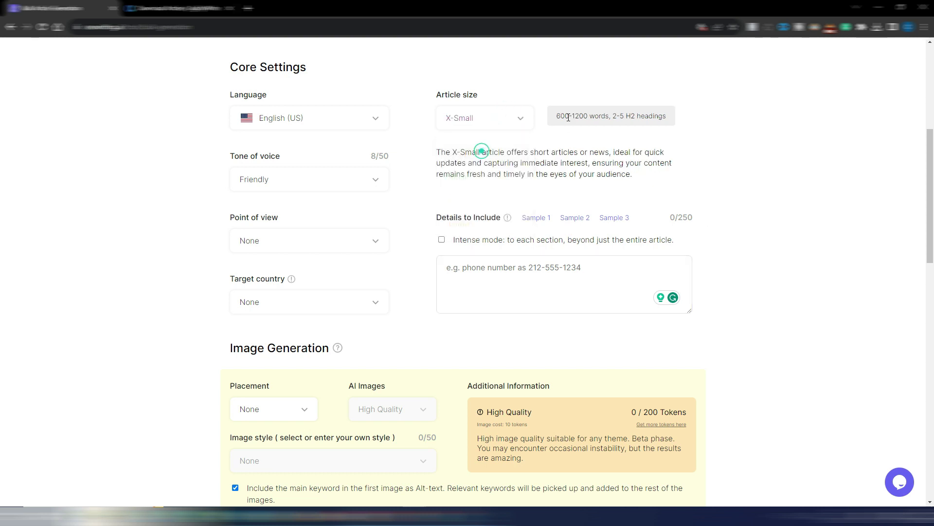
left_click(505, 121)
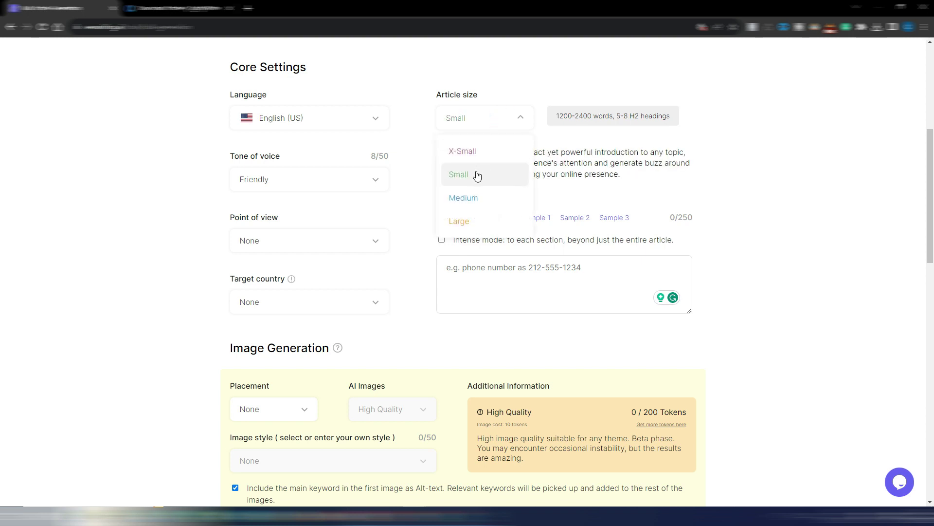
left_click(476, 175)
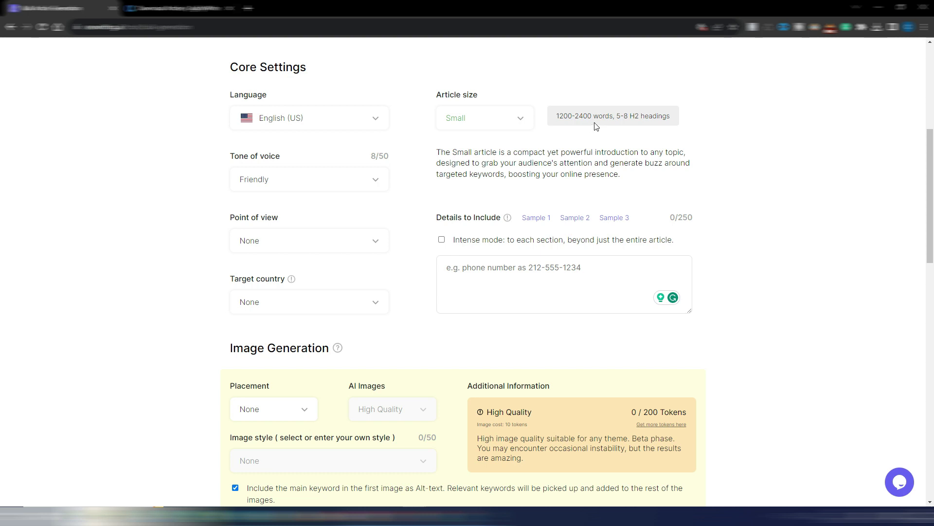
left_click(509, 119)
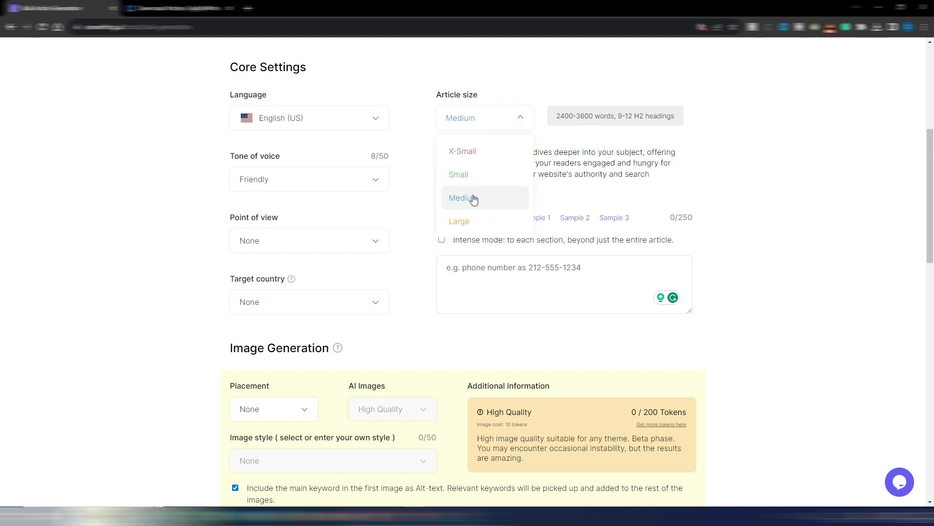
left_click(472, 195)
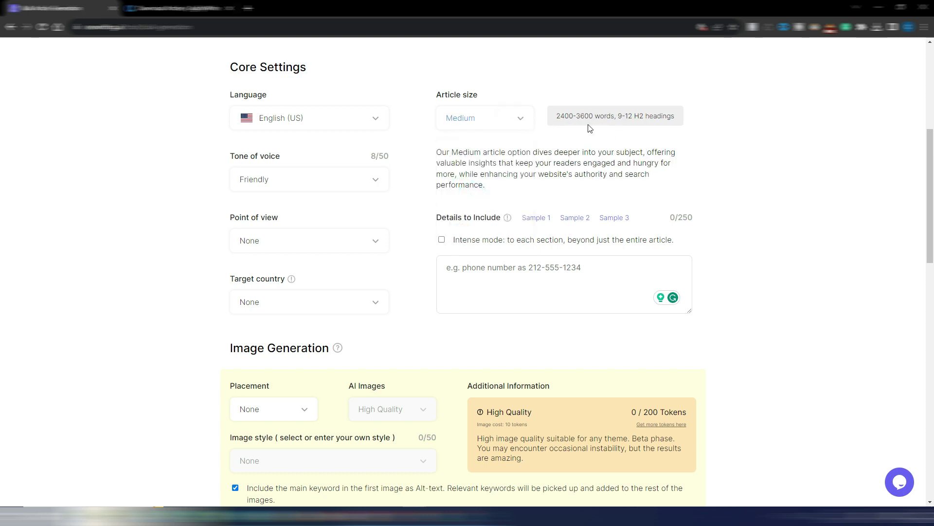
left_click(509, 120)
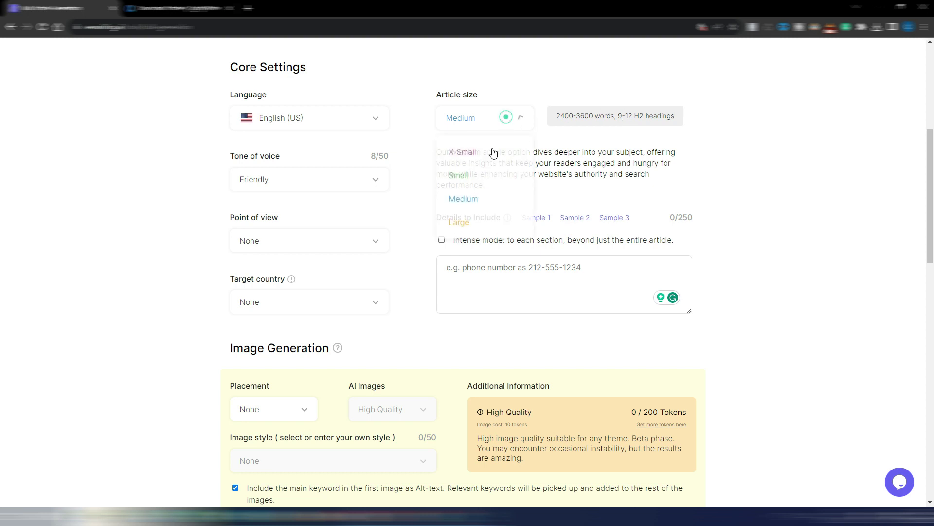
left_click(482, 223)
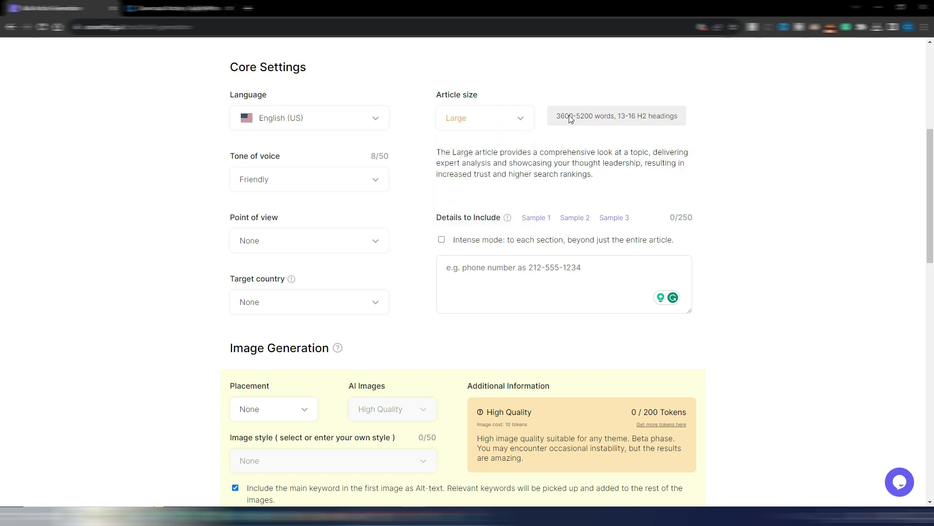
left_click(509, 128)
left_click(466, 174)
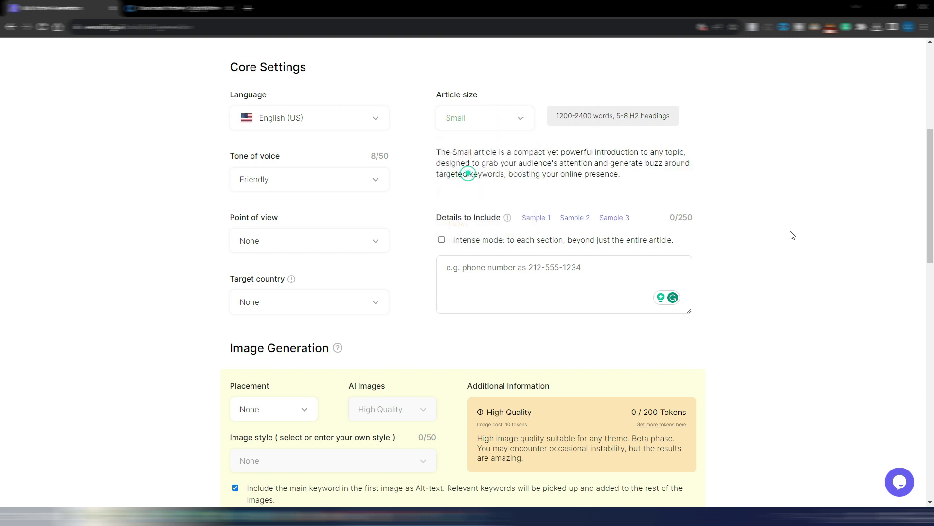
left_click(792, 230)
- Set the image placement to After H1 Only and the AI images to Optimal Quality in Image Generation
scroll(780, 229, "down", 1)
scroll(779, 226, "down", 5)
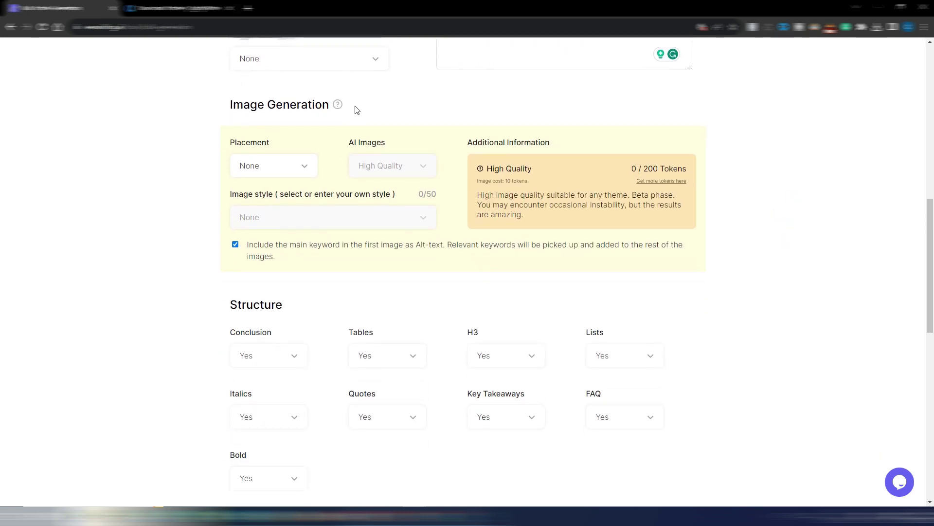
left_click(302, 170)
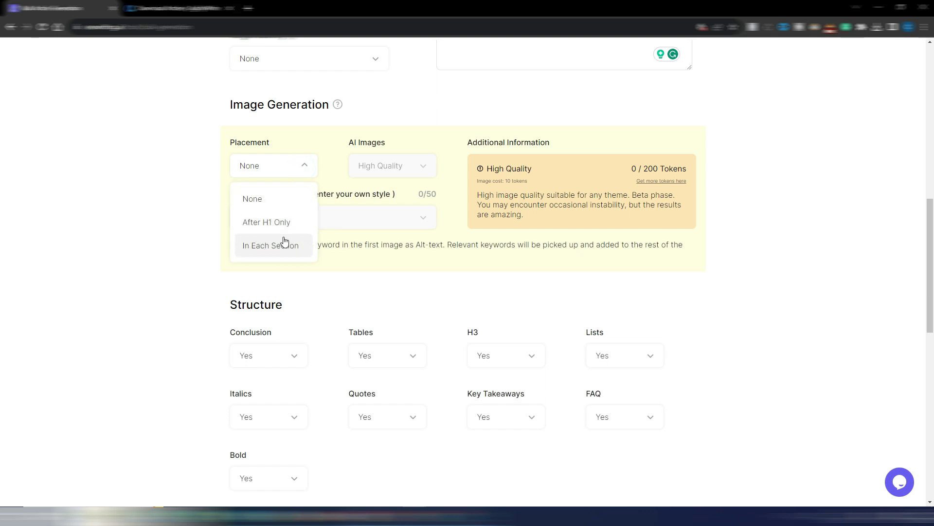
left_click(178, 181)
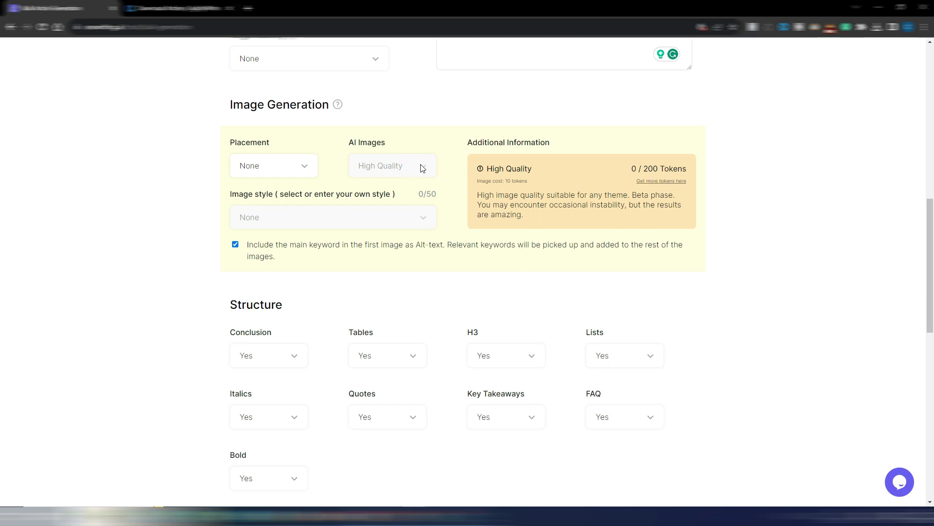
left_click(301, 170)
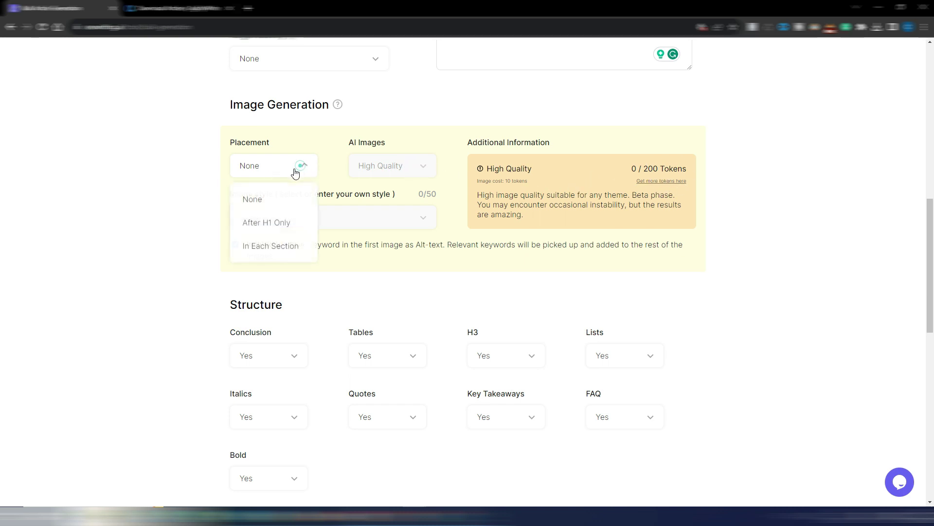
left_click(270, 223)
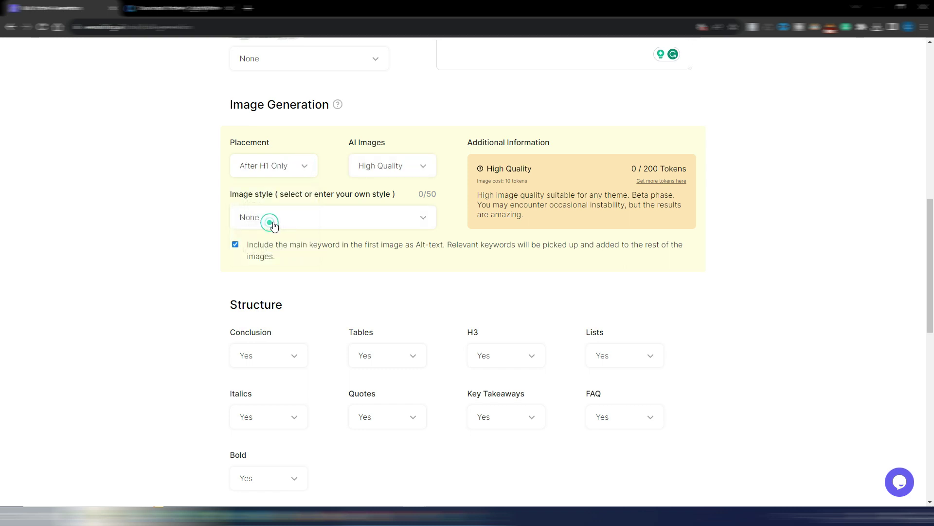
left_click(418, 166)
left_click(378, 200)
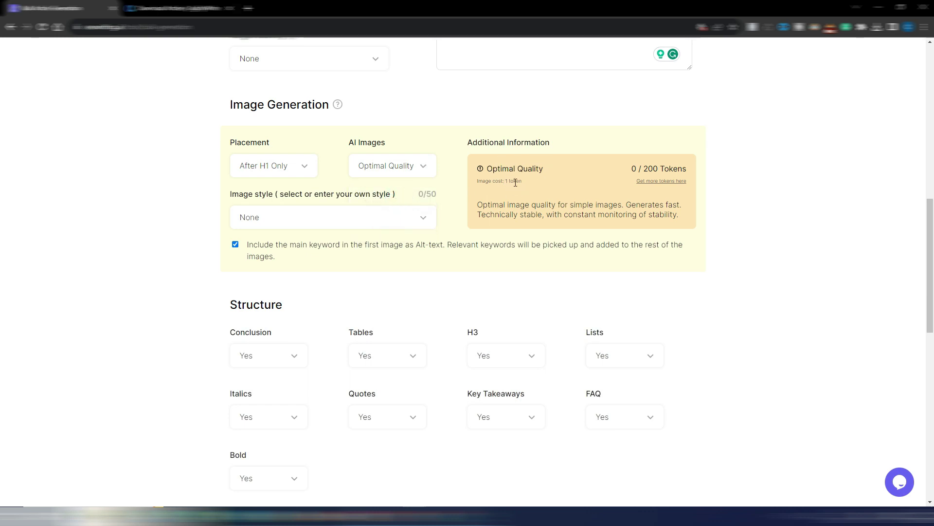
- Examine the available image styles and the Structure options for the bulk articles
left_click(360, 215)
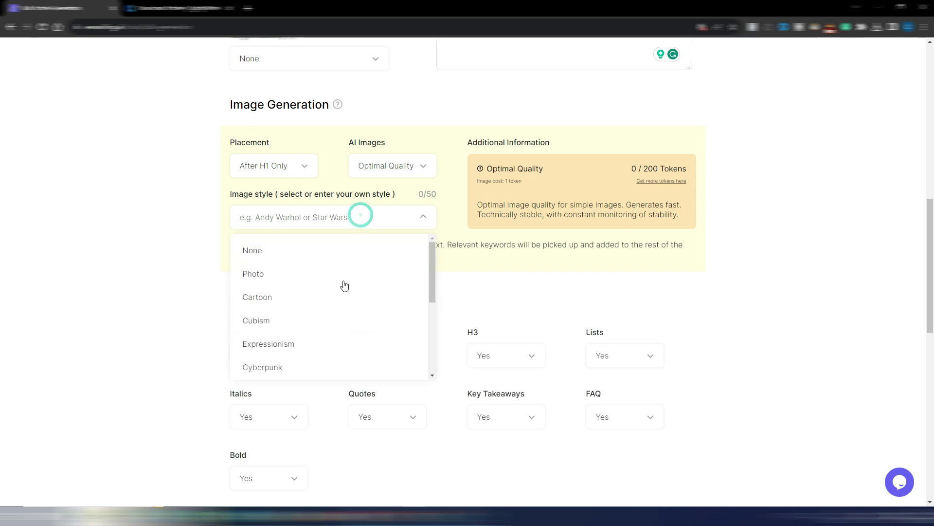
mouse_move(434, 265)
left_mouse_down()
mouse_move(432, 320)
mouse_move(436, 250)
left_mouse_up()
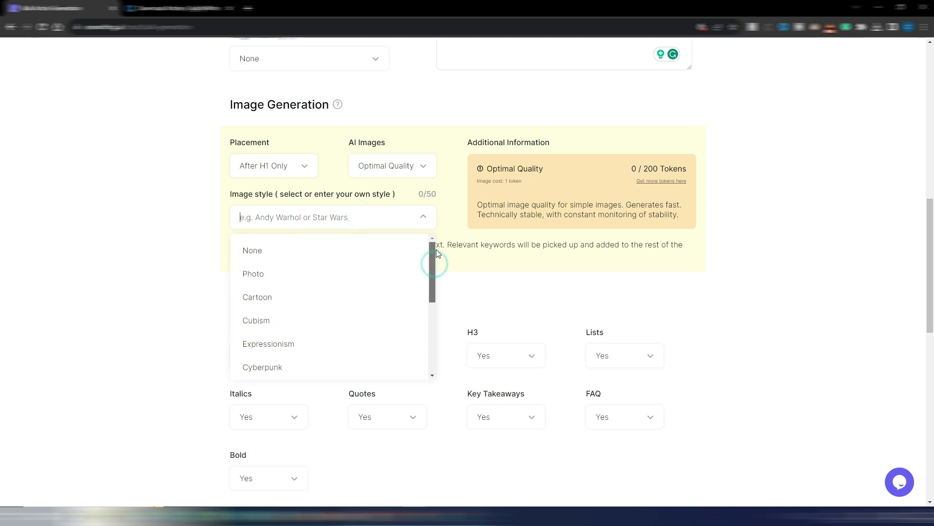
left_click(153, 264)
scroll(167, 264, "down", 3)
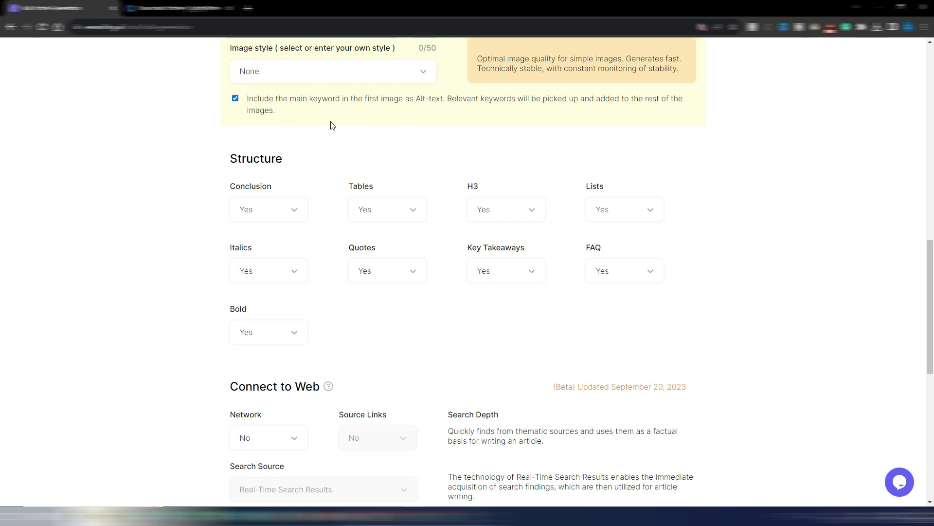
scroll(351, 127, "down", 1)
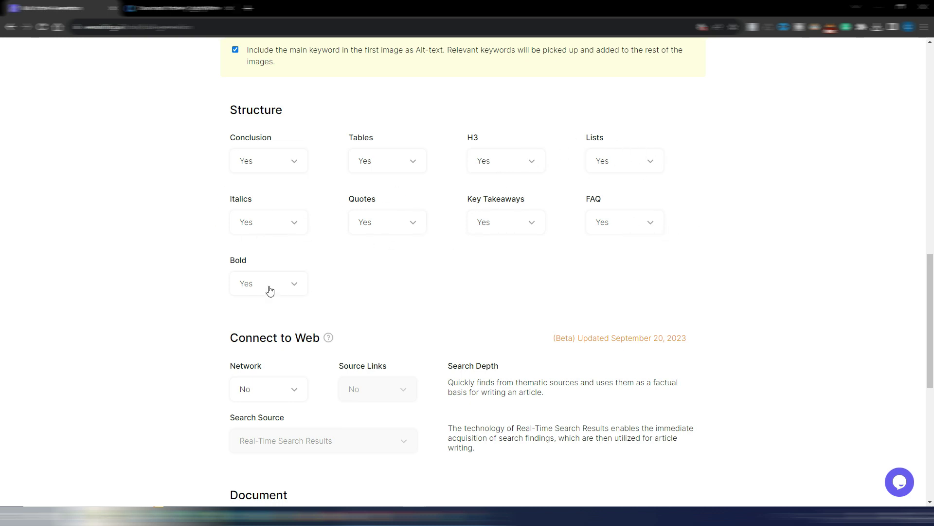
- Set Network and Source Links to Yes in Connect to Web and check the available search sources
scroll(474, 273, "down", 3)
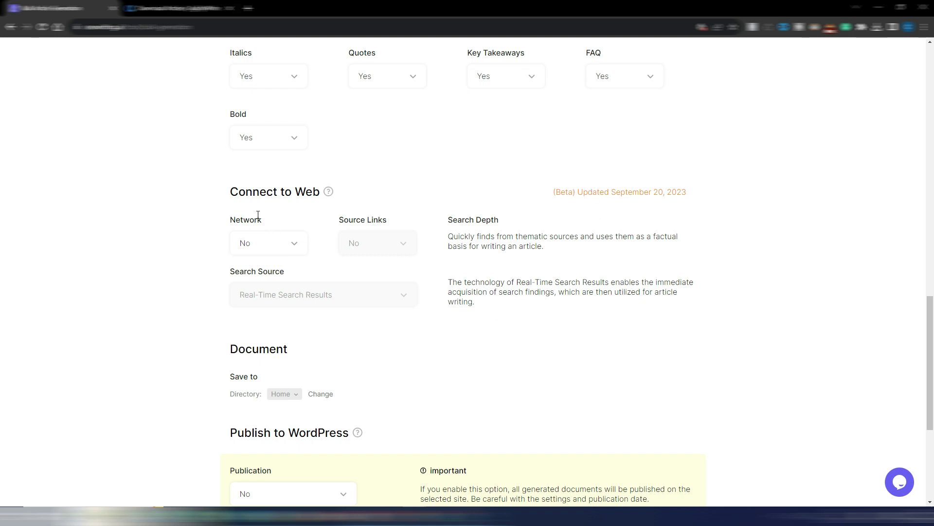
left_click(281, 239)
left_click(250, 300)
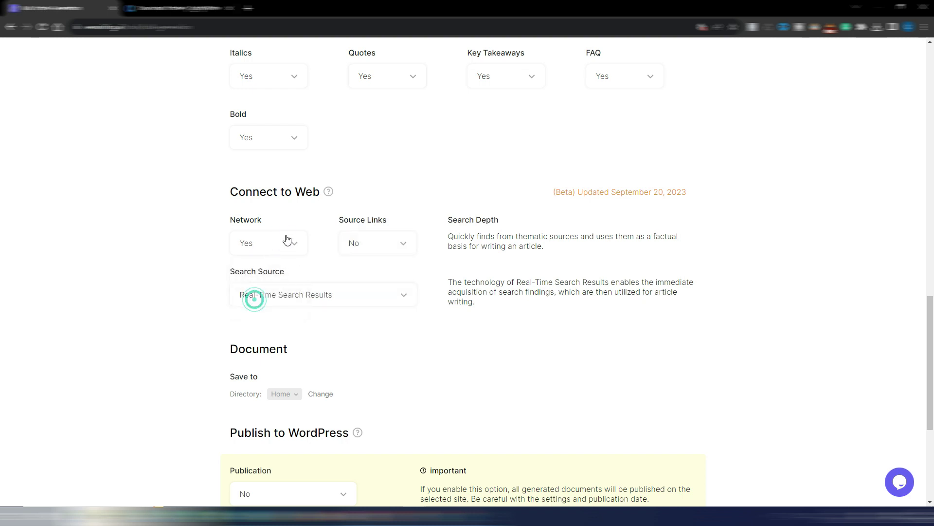
left_click(374, 243)
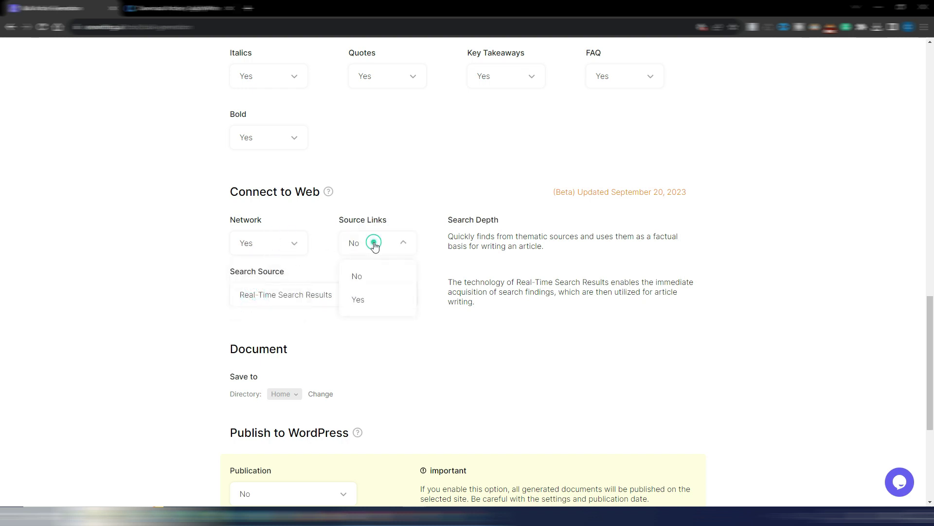
left_click(366, 301)
left_click(351, 301)
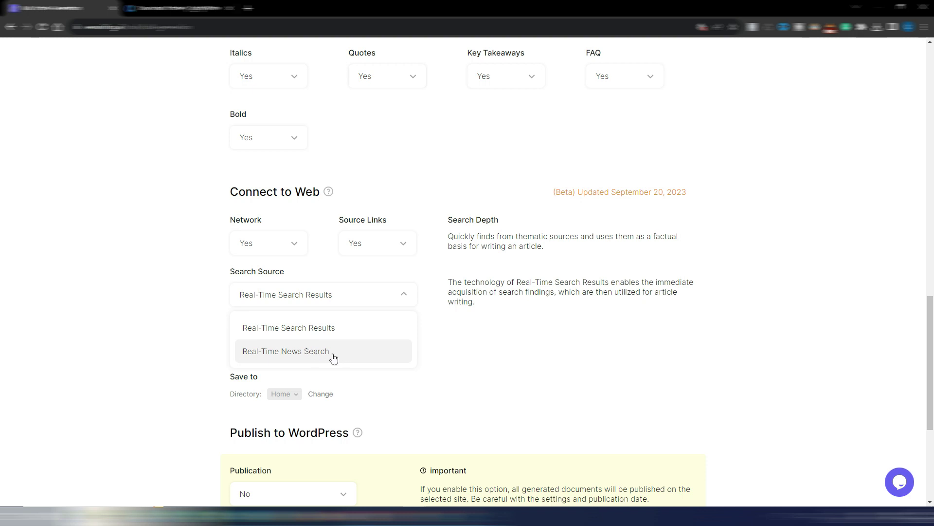
left_click(557, 368)
- Examine the Document, WordPress publishing and language model quality settings, and check what enabling the OpenAI API Key option requires
scroll(380, 265, "down", 3)
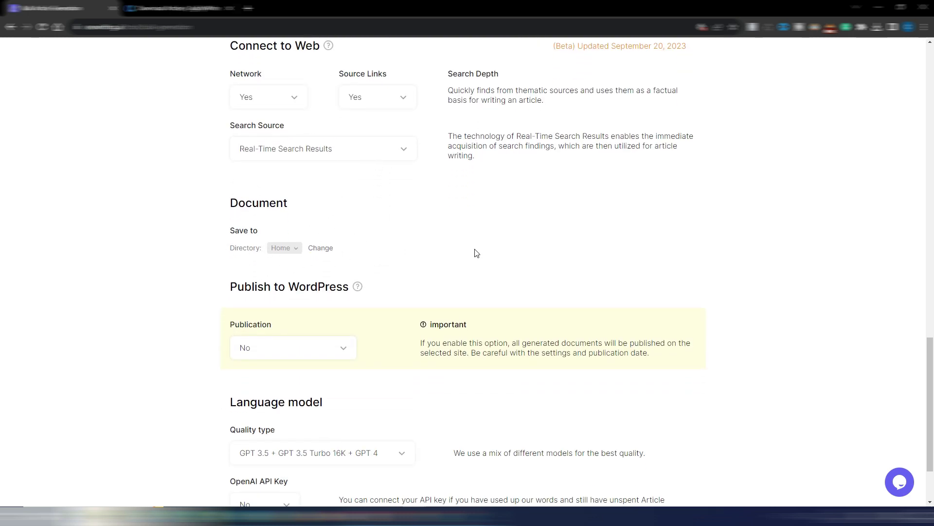
scroll(476, 253, "down", 2)
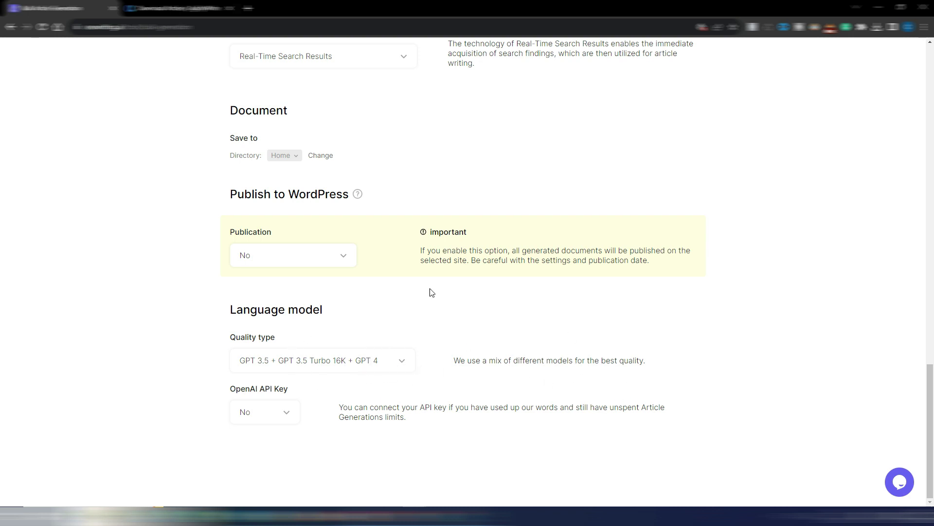
left_click(402, 360)
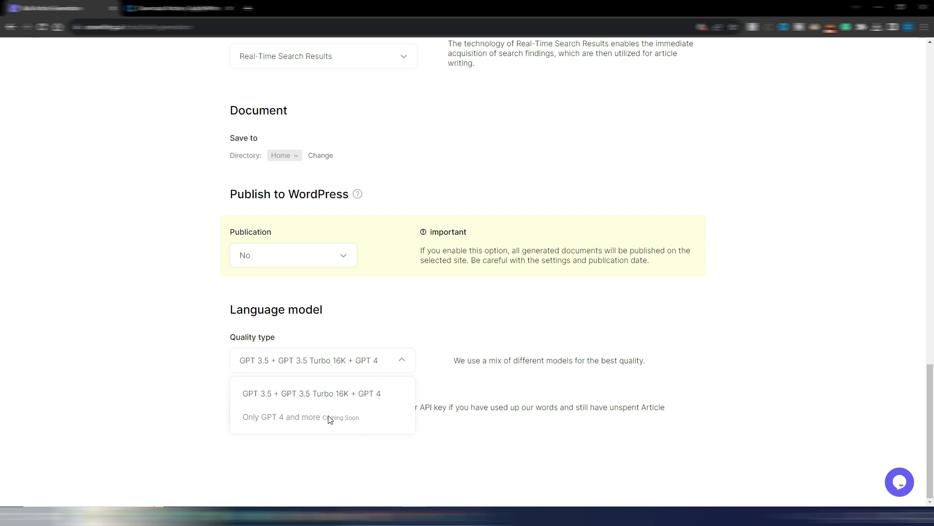
left_click(130, 353)
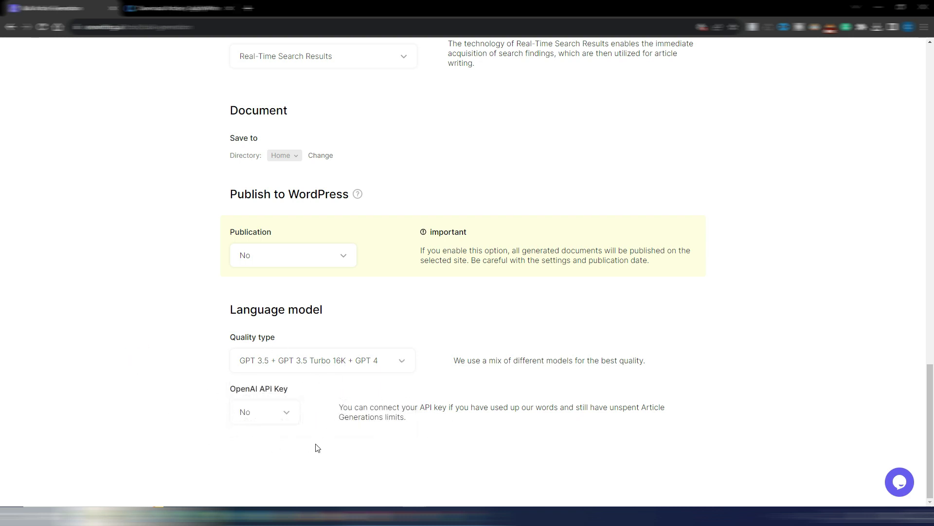
left_click(280, 413)
left_click(267, 467)
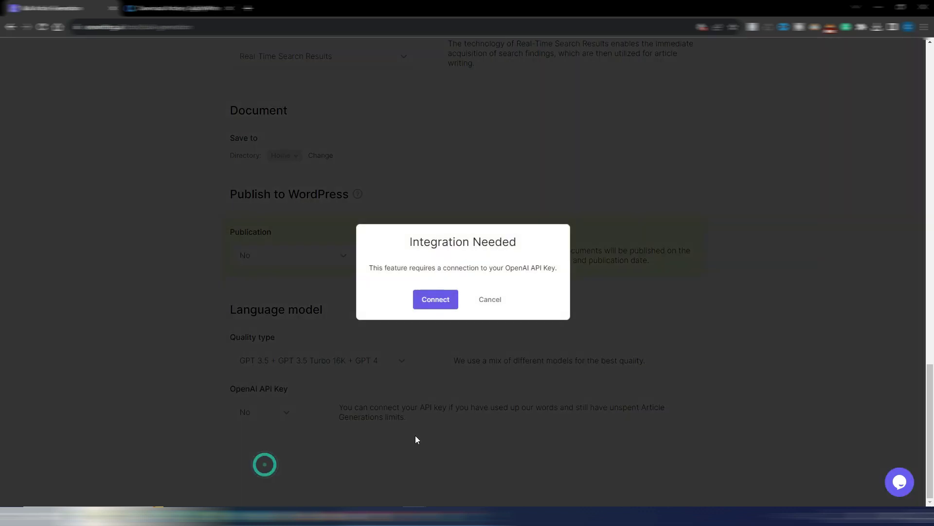
left_click(493, 301)
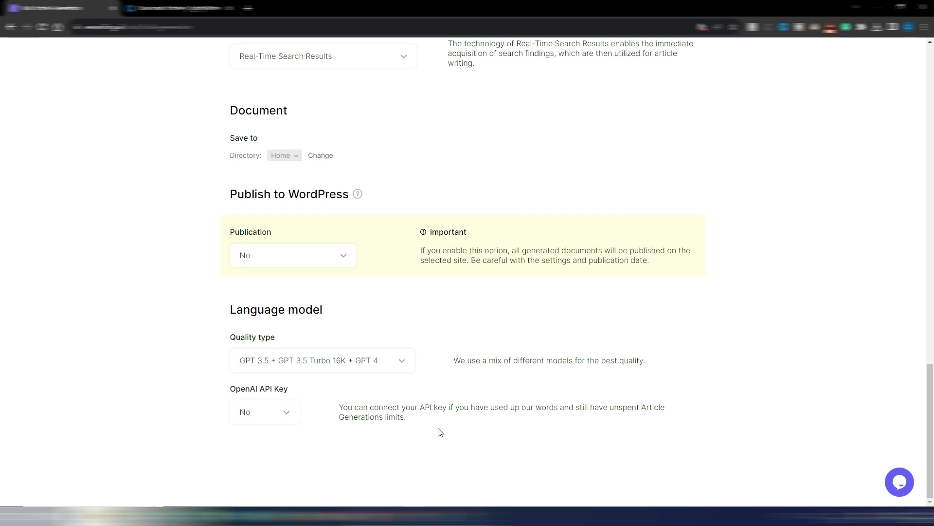
scroll(433, 399, "up", 8)
scroll(434, 399, "up", 15)
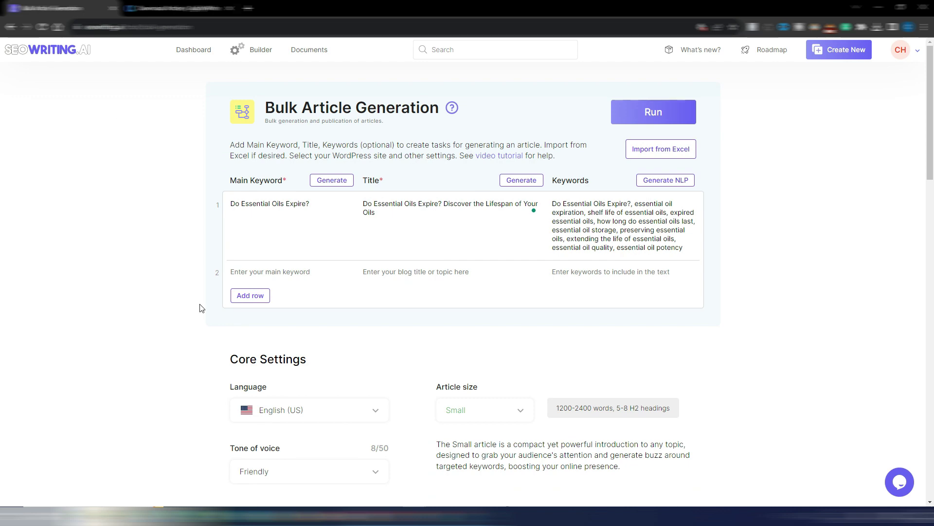
scroll(432, 307, "down", 6)
scroll(431, 304, "down", 14)
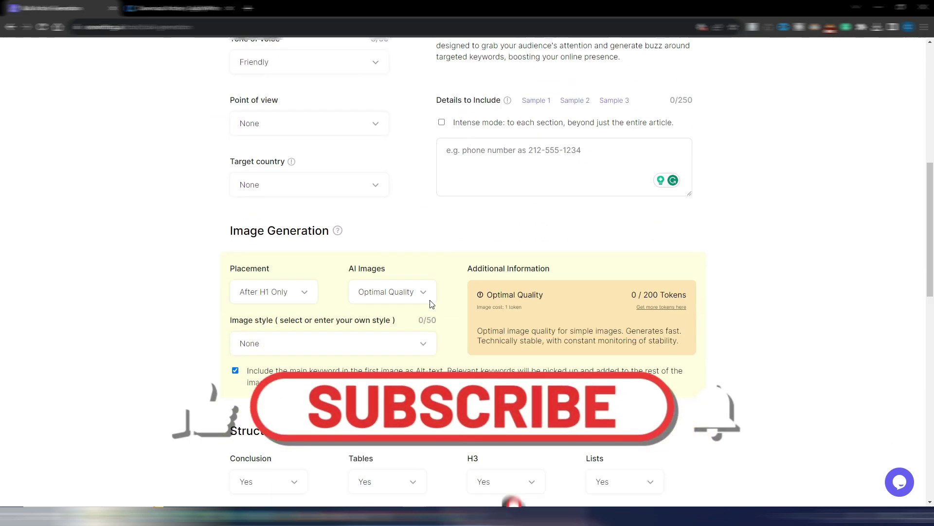
scroll(431, 298, "up", 10)
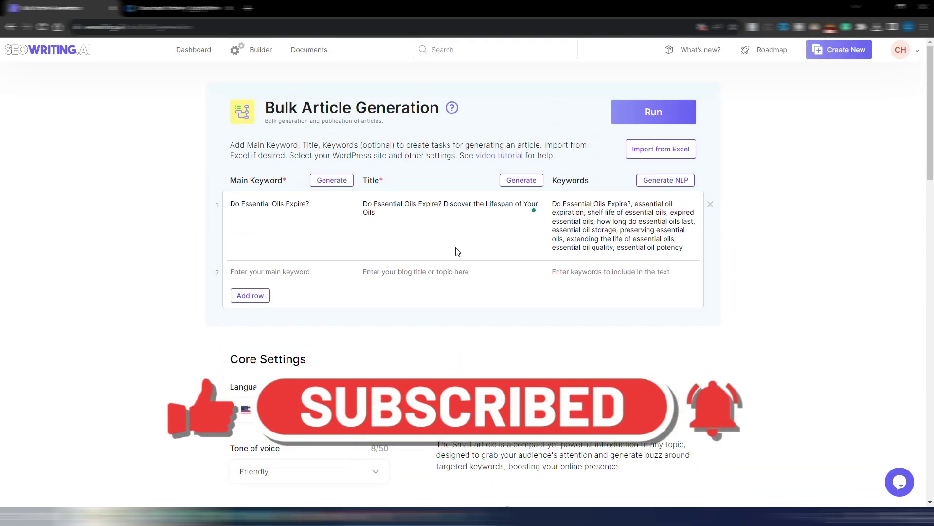
- Start a 1-Click Blog Post from the dashboard with the main keyword "Do Essential Oils Expire?" and generate its title
left_click(190, 51)
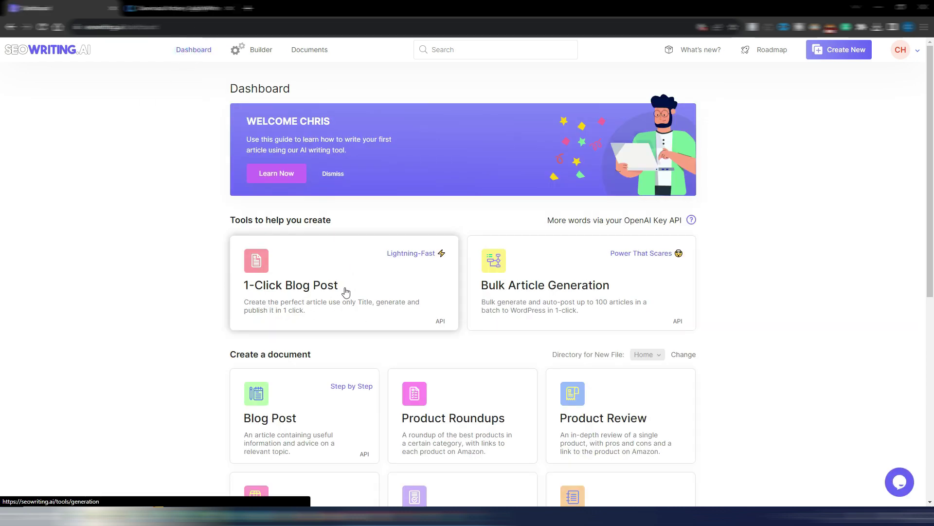
left_click(380, 269)
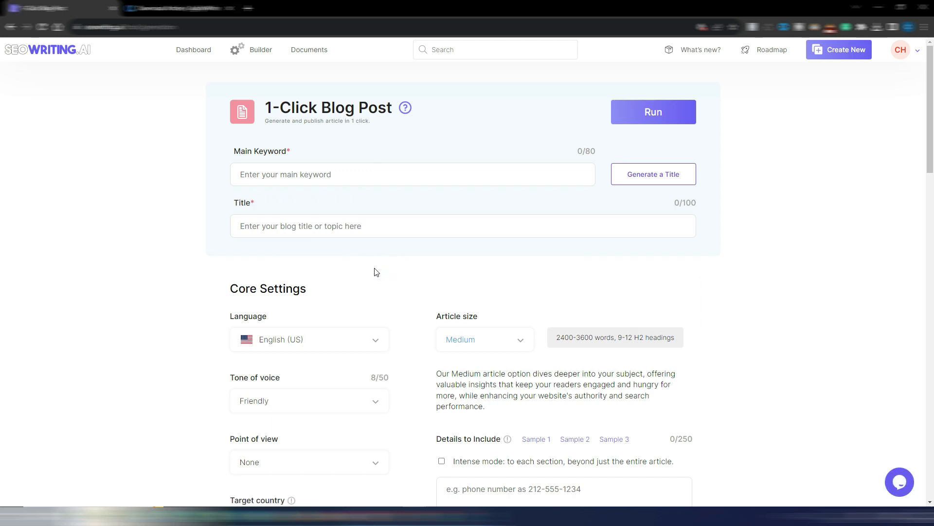
left_click(275, 175)
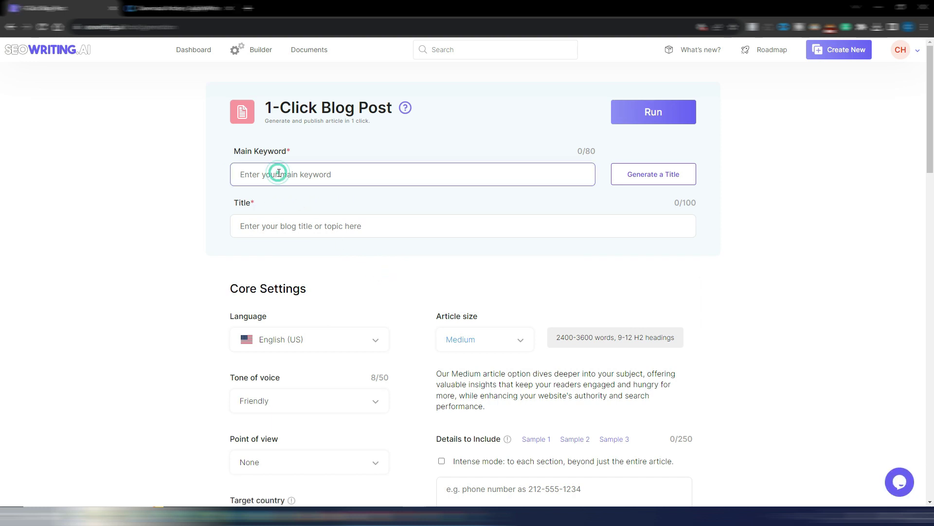
type("Do Essential Oils Expire?")
left_click(654, 177)
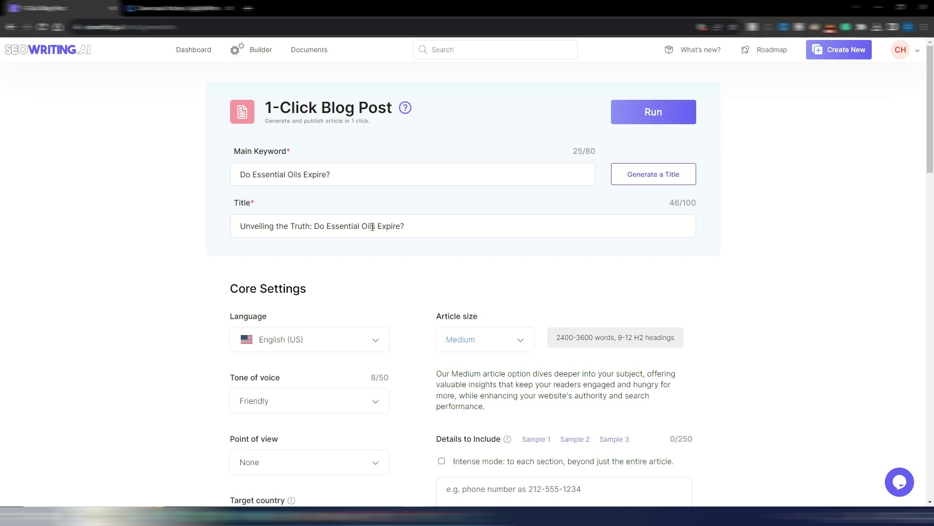
- Set the blog post's tone of voice to Professional and its point of view to First person singular
left_click_drag(412, 225, 315, 224)
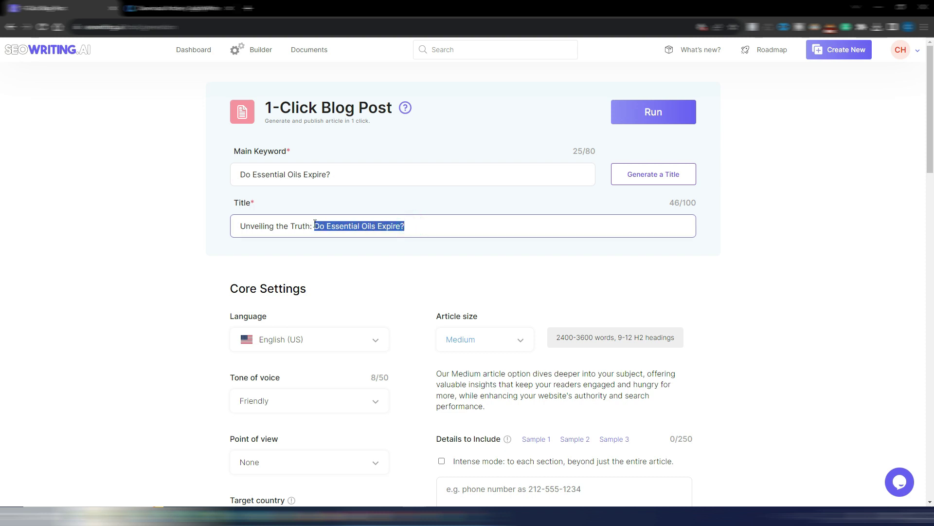
left_click(409, 268)
scroll(408, 261, "down", 4)
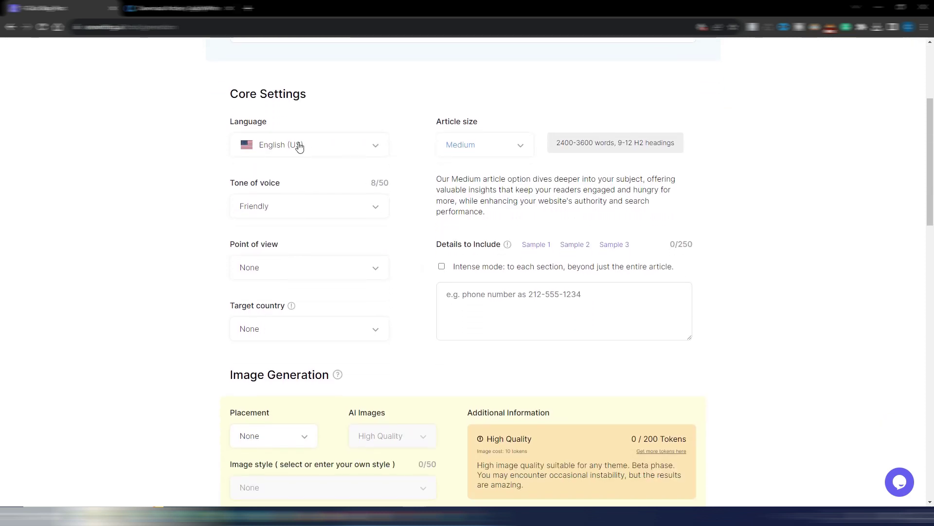
left_click(310, 219)
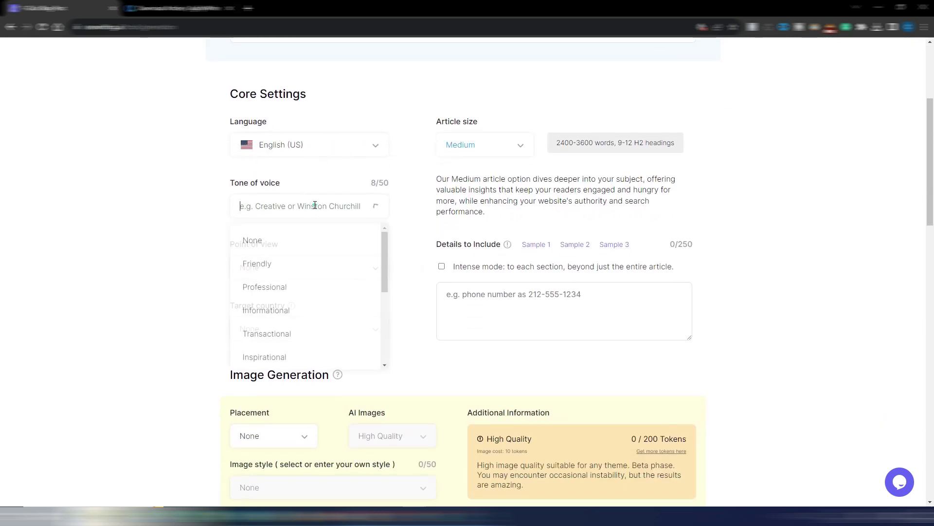
left_click_drag(382, 250, 384, 254)
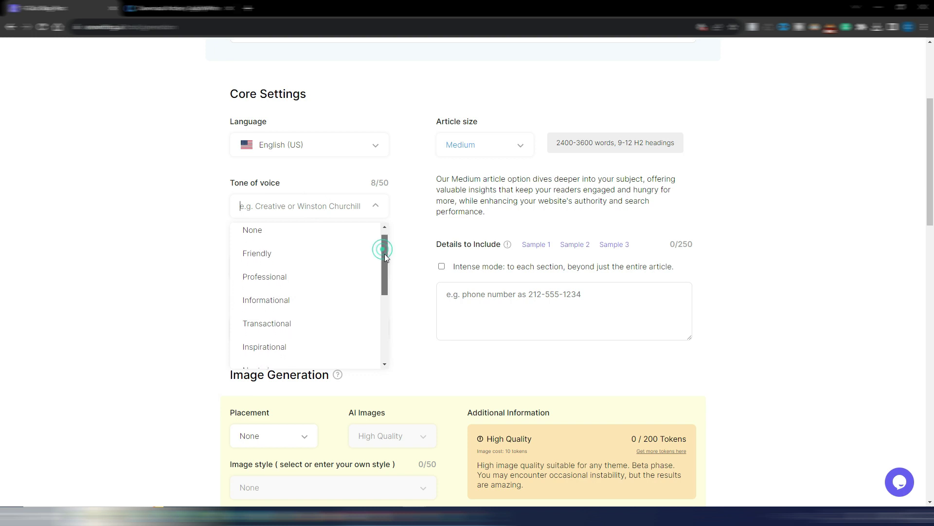
left_click(311, 276)
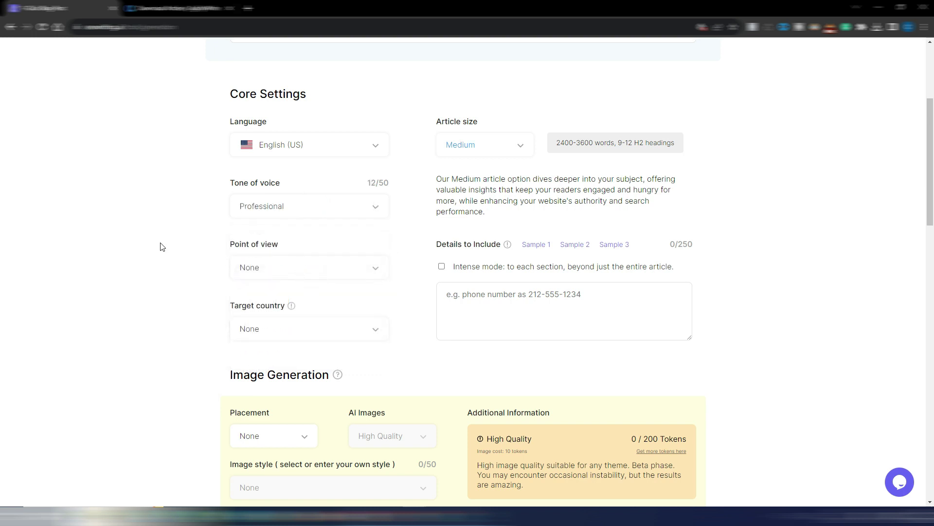
left_click(309, 268)
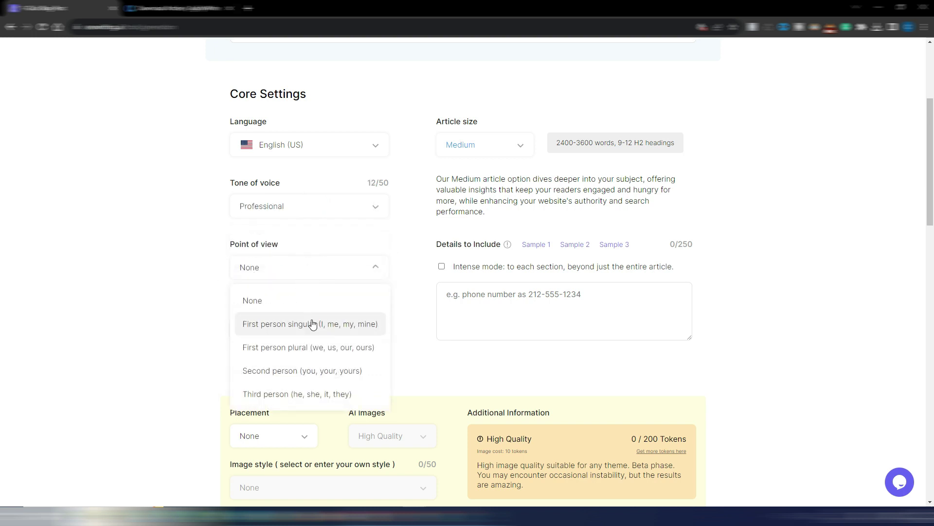
left_click(294, 328)
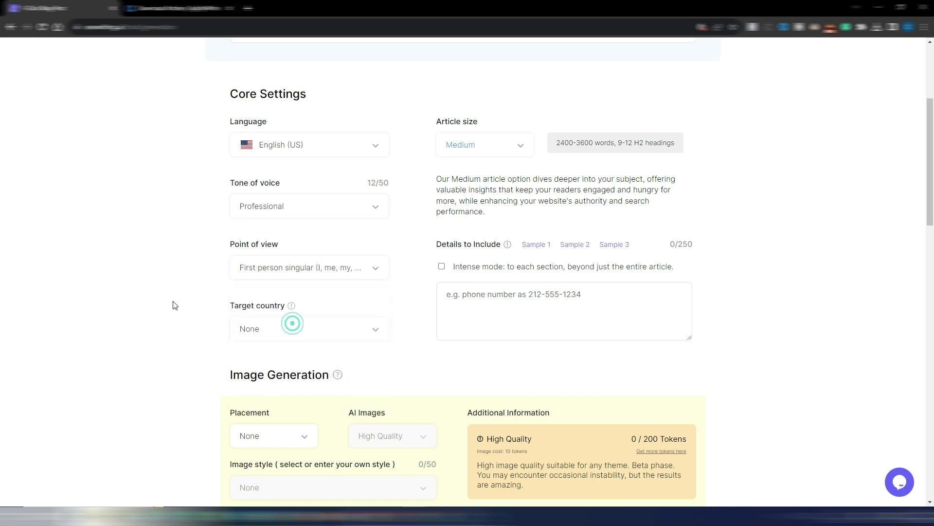
- Set the target country to United States and the article size to Small
scroll(292, 292, "down", 1)
left_click(300, 278)
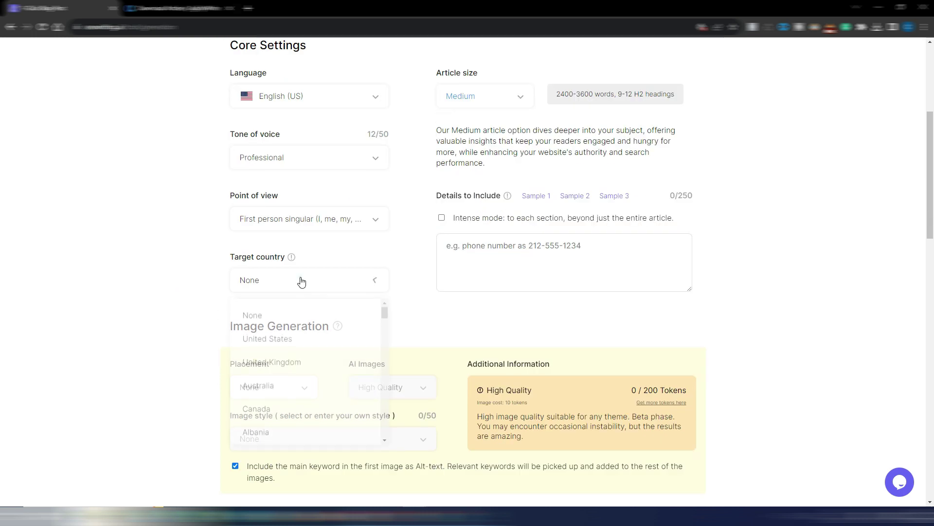
left_click(299, 340)
scroll(151, 287, "up", 1)
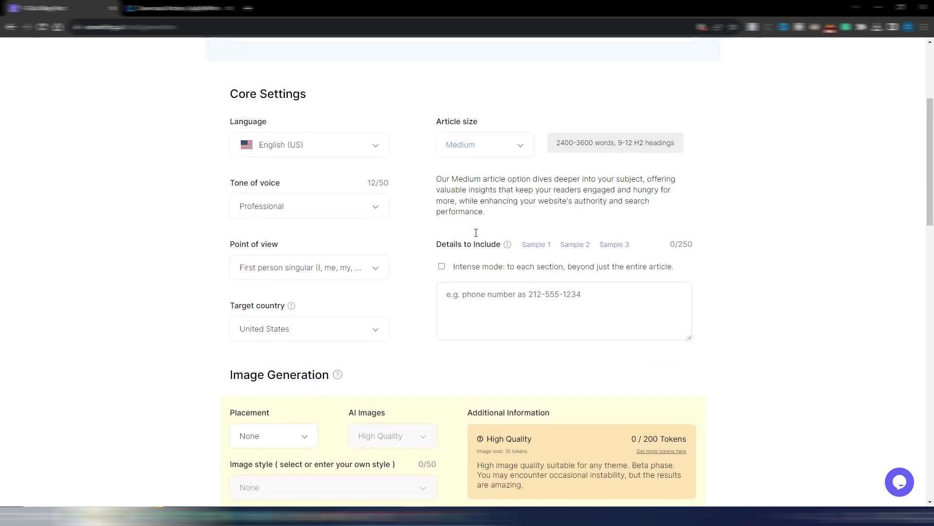
left_click(521, 146)
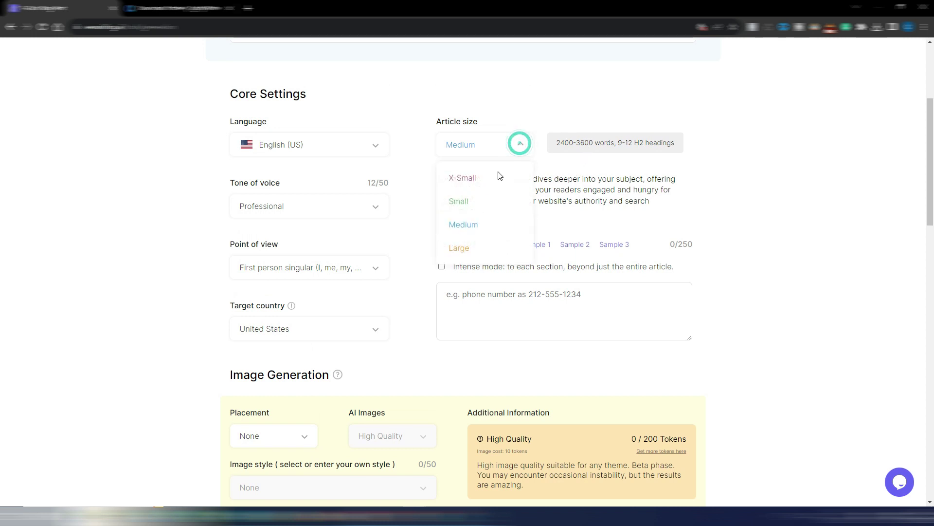
left_click(475, 205)
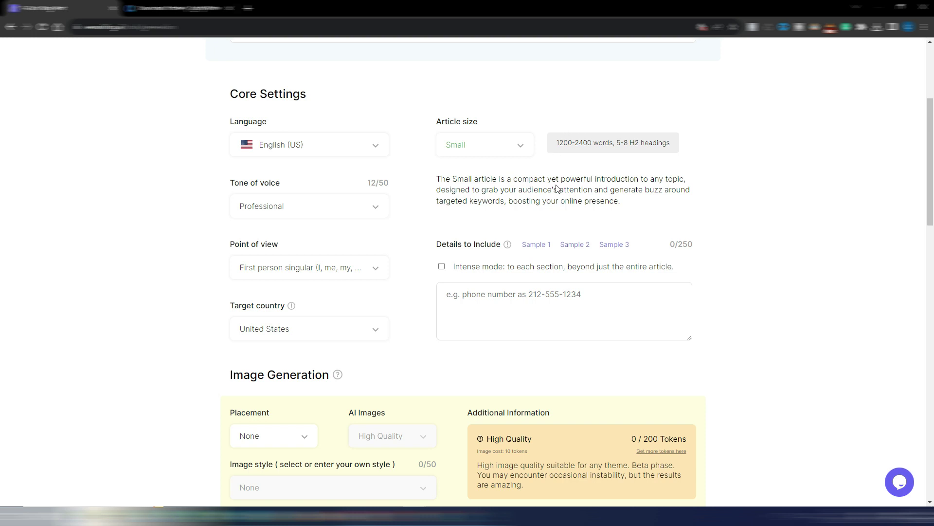
scroll(558, 185, "up", 4)
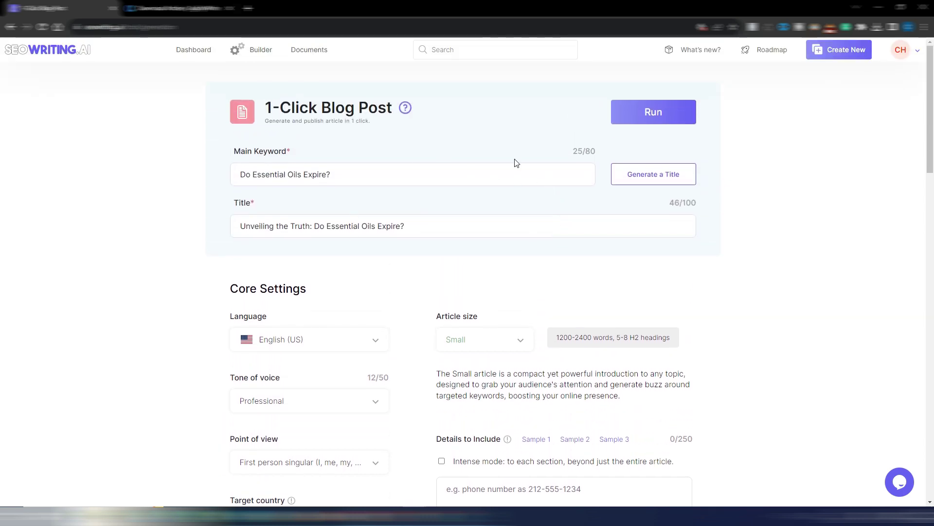
- Place AI images In Each Section and set their quality to Optimal Quality
scroll(528, 263, "down", 2)
scroll(526, 256, "down", 5)
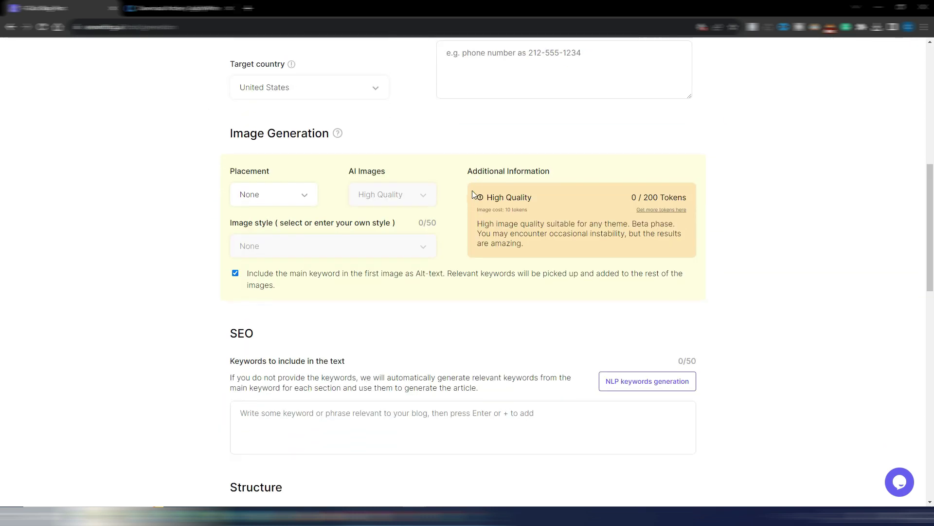
left_click(280, 195)
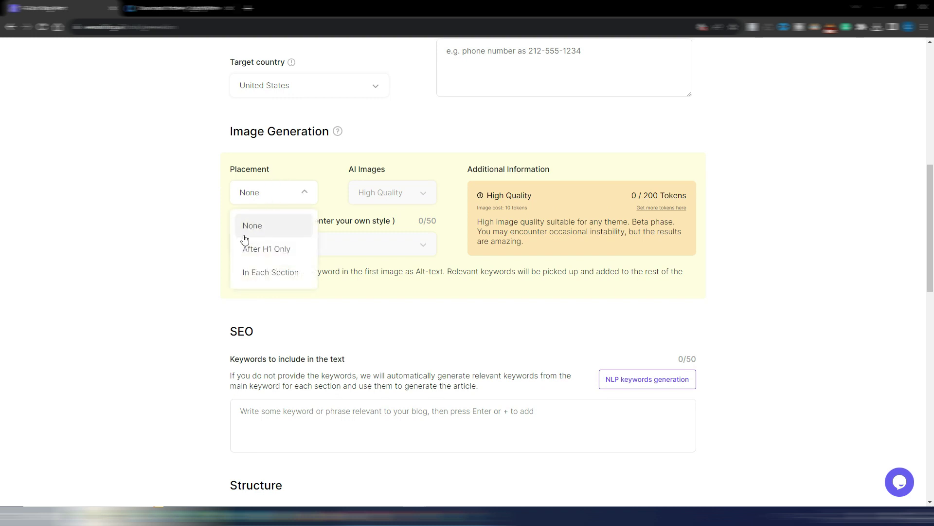
left_click(269, 273)
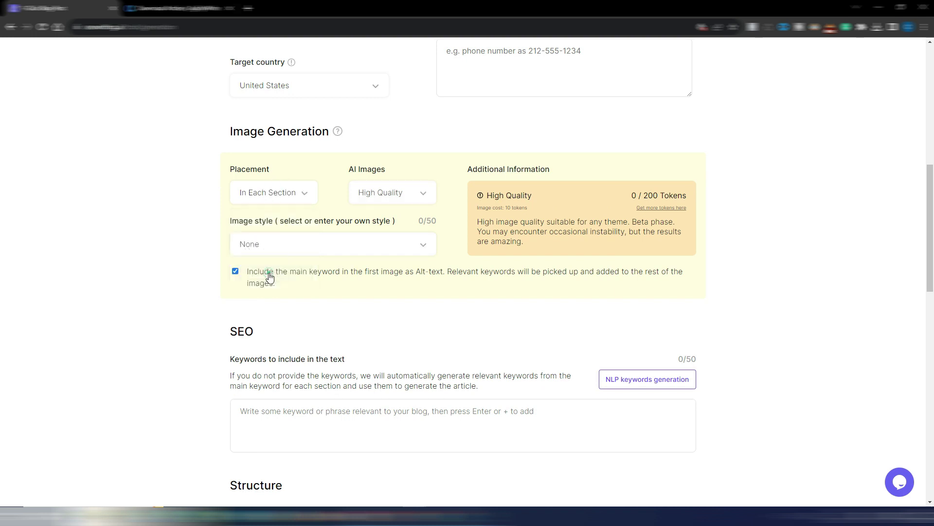
left_click(421, 194)
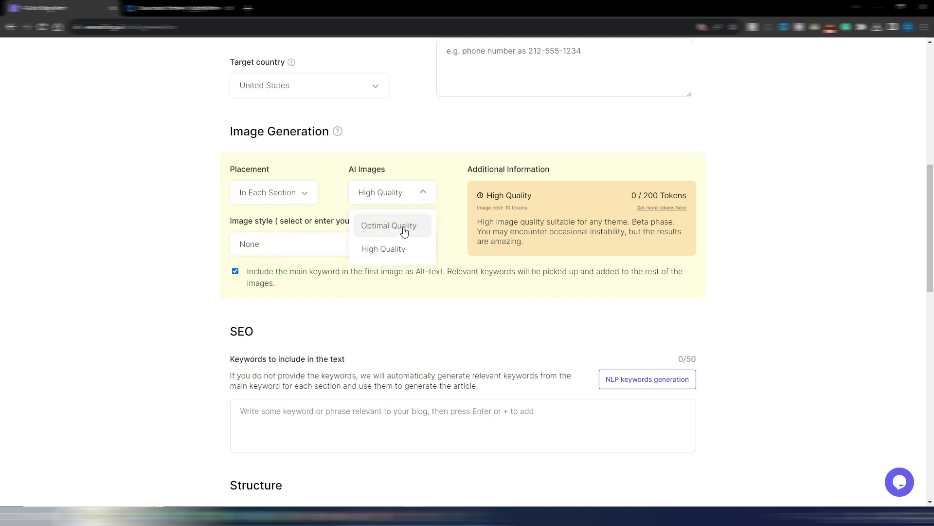
left_click(405, 231)
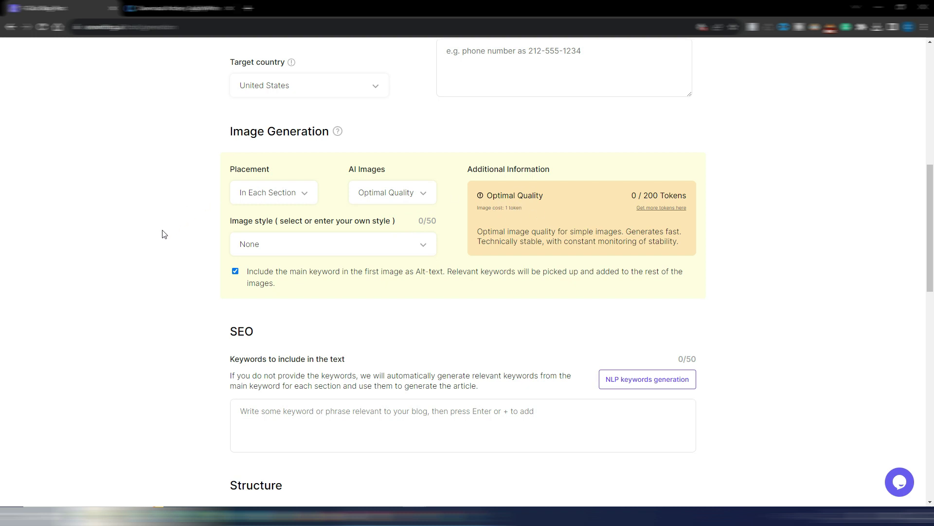
- Set the image style to Cinematic for the generated images
scroll(173, 225, "down", 1)
left_click(310, 197)
scroll(343, 271, "down", 3)
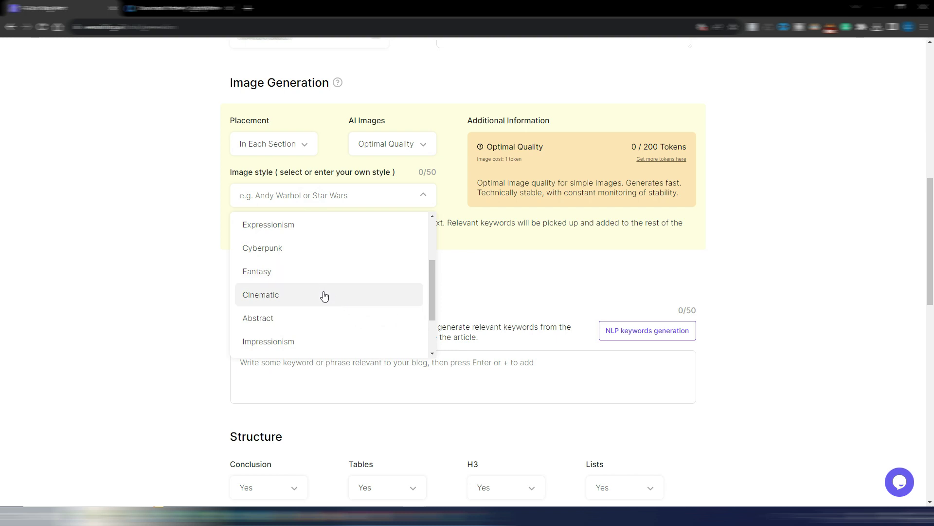
left_click(325, 297)
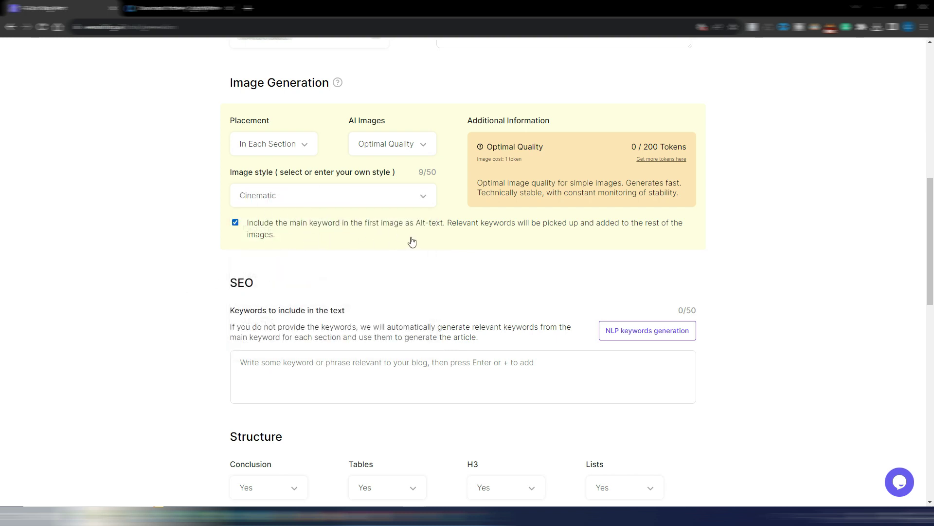
- Generate NLP keywords to include in the article text
scroll(414, 238, "down", 2)
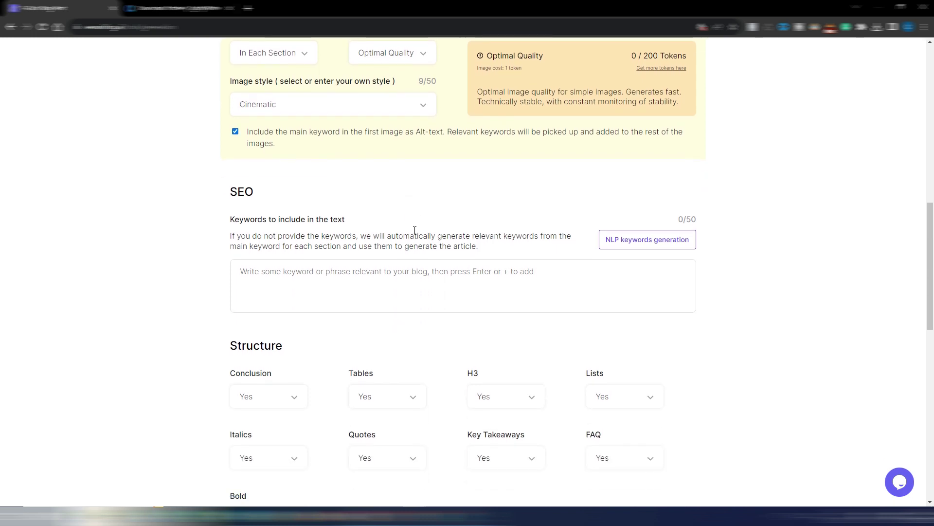
scroll(415, 230, "down", 1)
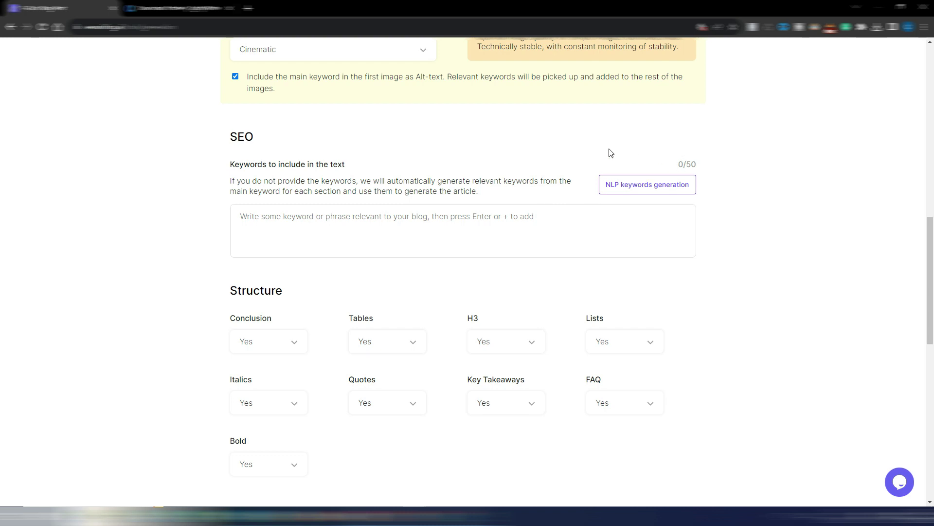
left_click(646, 189)
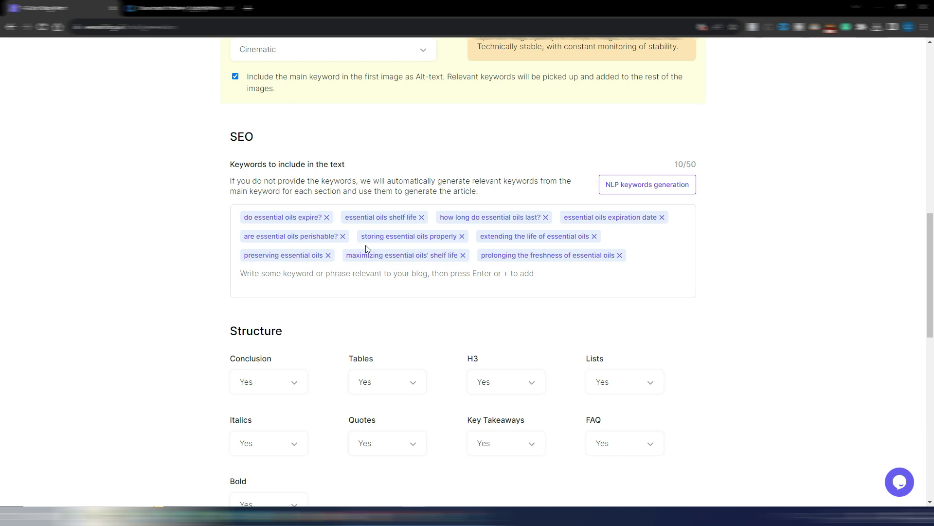
- Set Network and Source Links to Yes in the blog post's Connect to Web settings
scroll(150, 241, "down", 4)
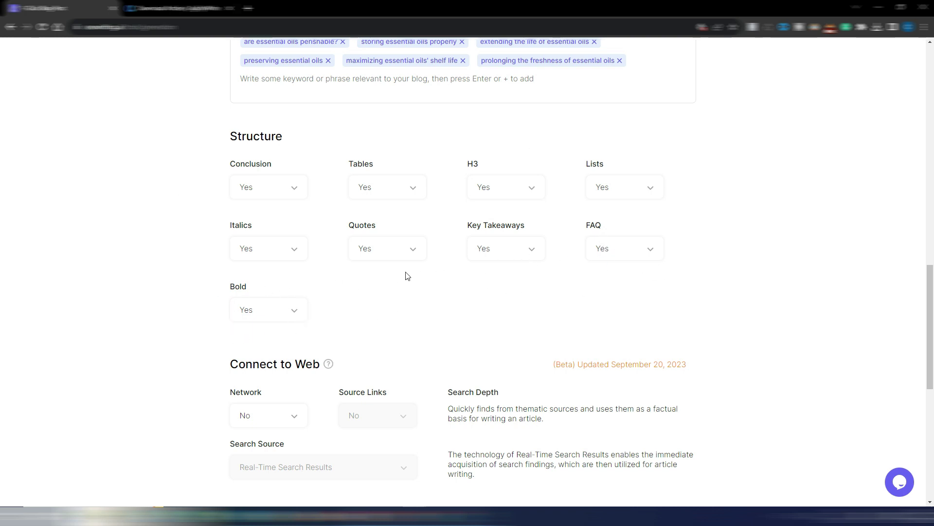
scroll(411, 273, "down", 5)
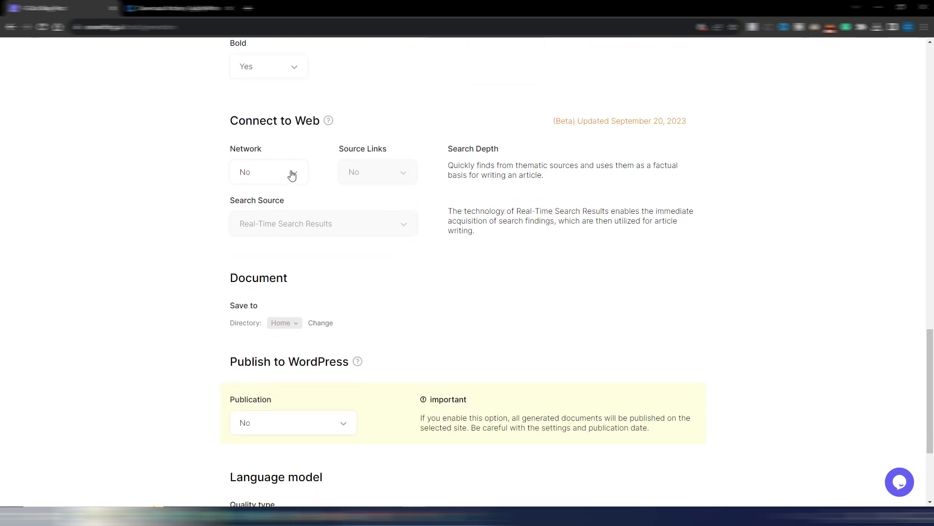
left_click(292, 174)
left_click(259, 227)
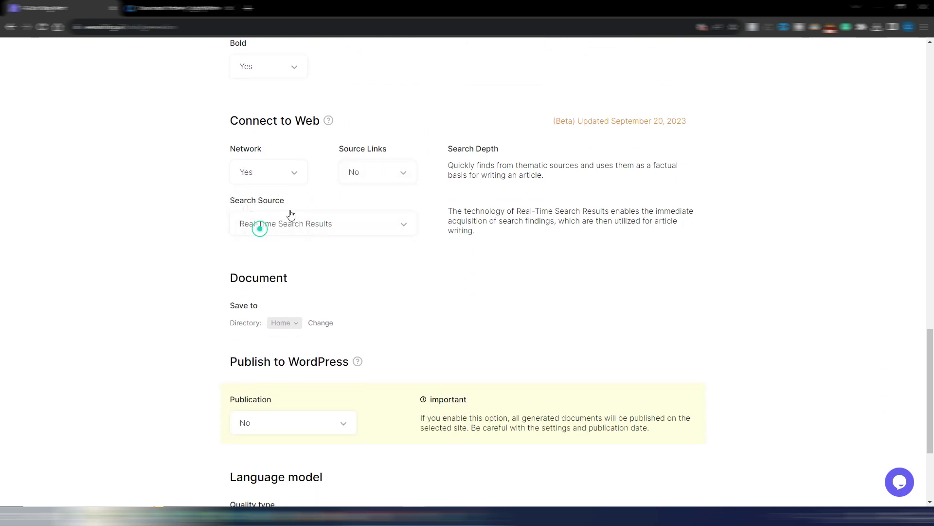
left_click(392, 174)
left_click(370, 228)
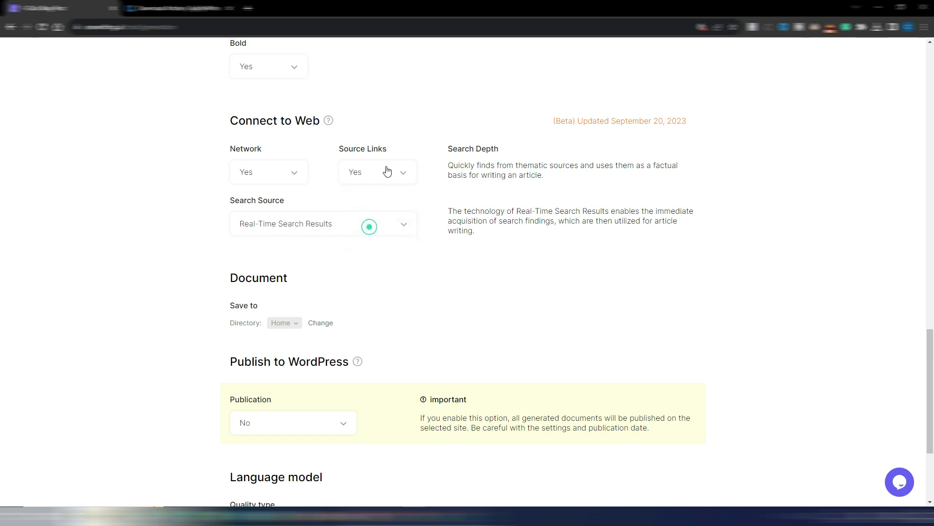
- Try URLs Reference as the search source with its source URLs field, and restore Real-Time Search Results
left_click(319, 224)
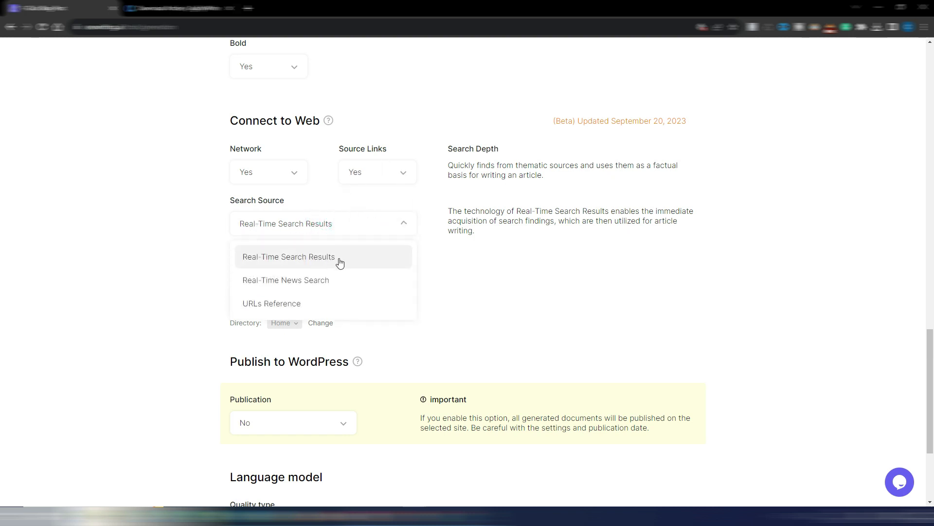
left_click(291, 305)
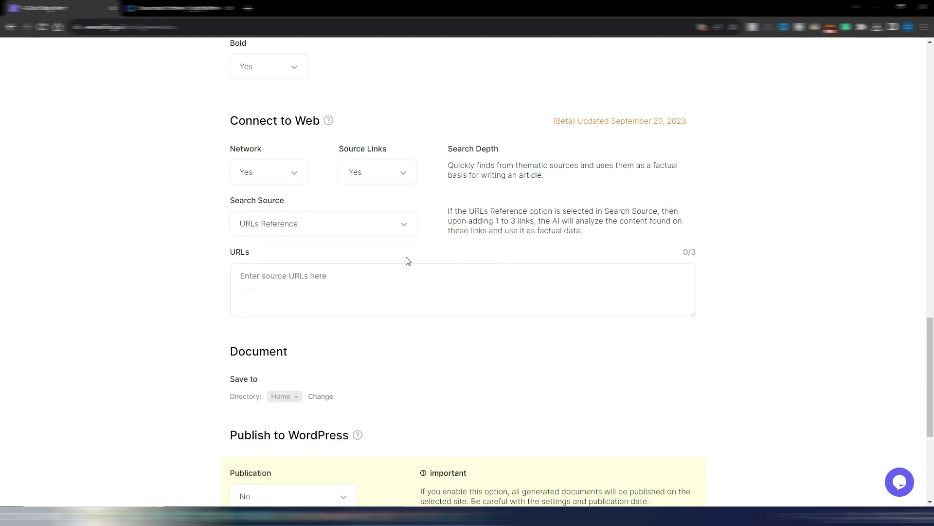
left_click(333, 225)
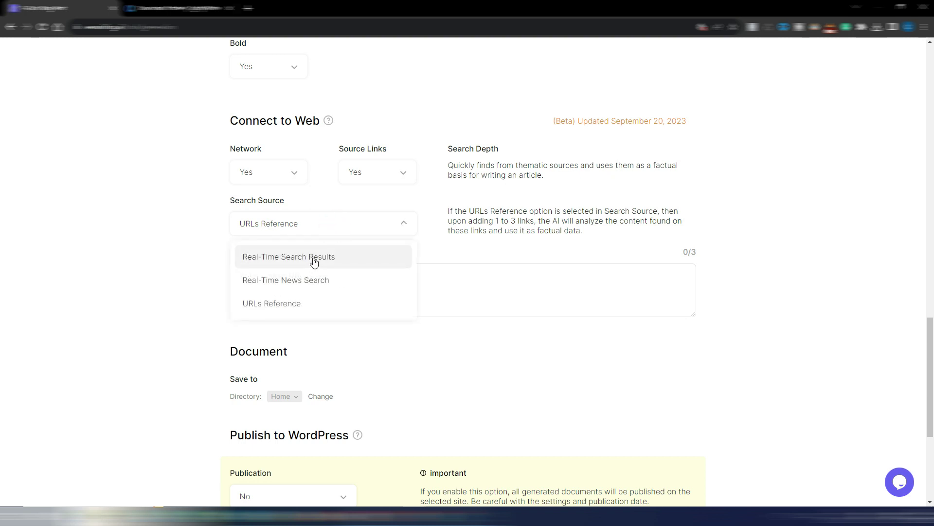
left_click(495, 281)
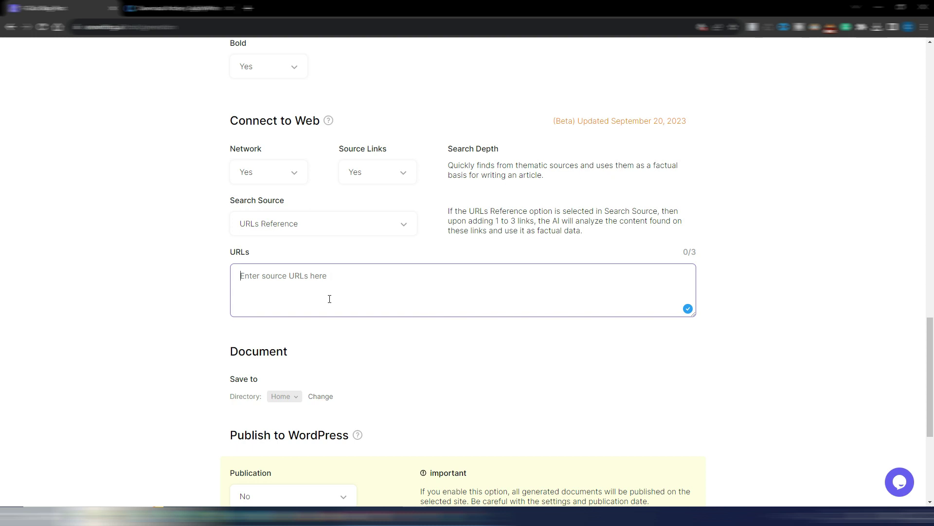
left_click(305, 223)
left_click(298, 259)
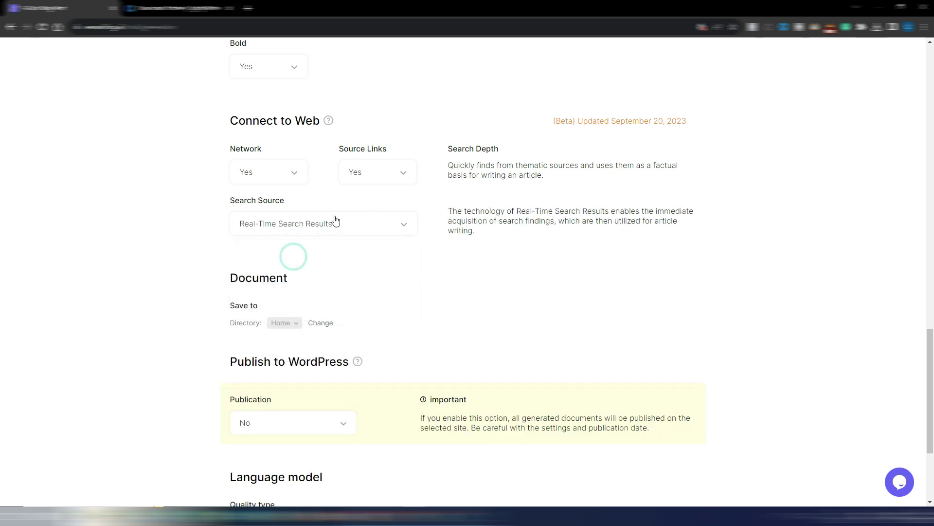
- Check the Home directory where the document is saved and review the blog post's WordPress publishing settings
scroll(399, 285, "down", 1)
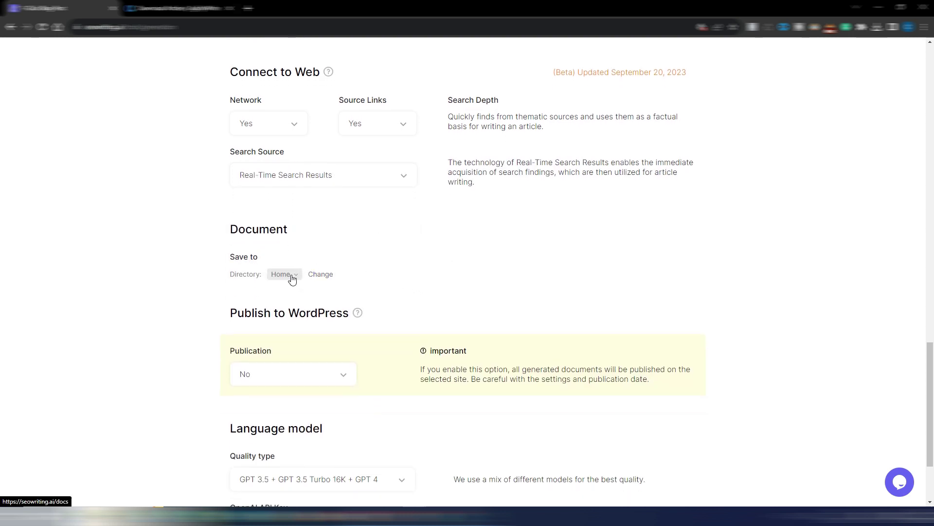
left_click(290, 277)
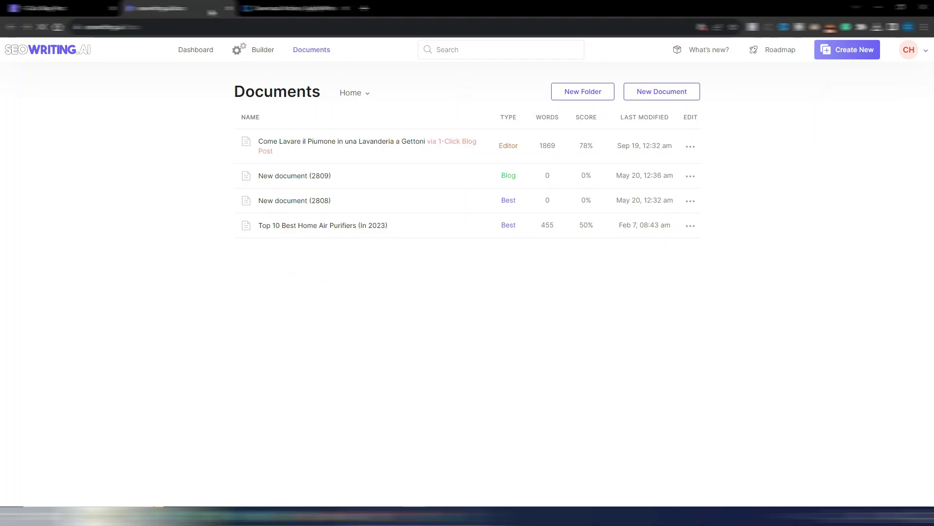
left_click(228, 9)
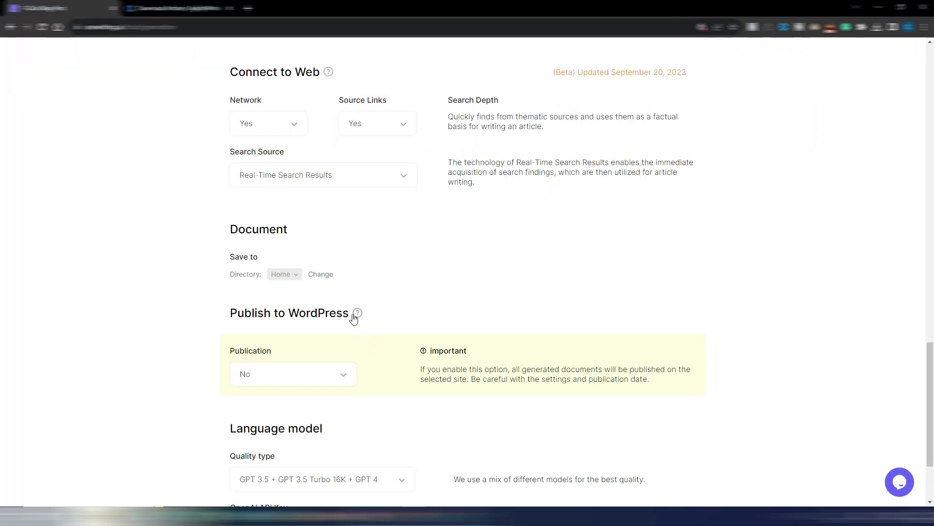
scroll(378, 327, "down", 1)
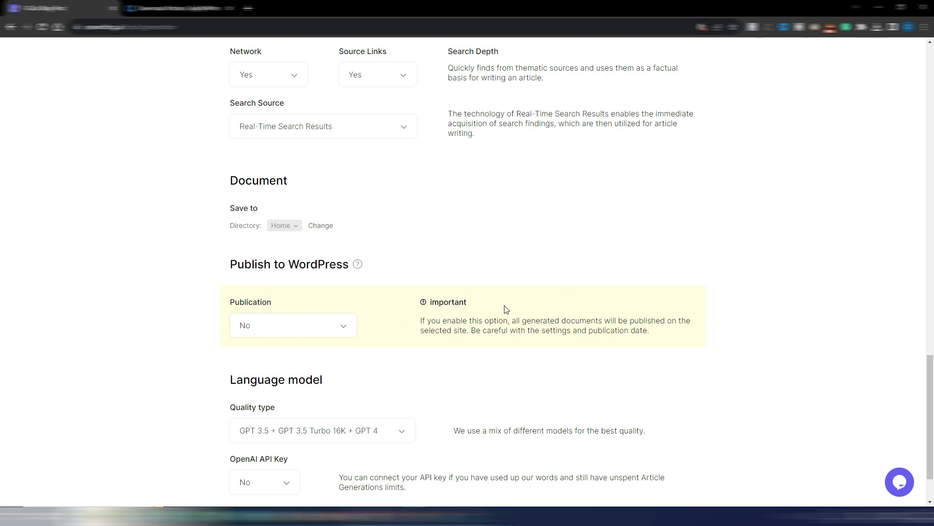
- Review the quality type options available for the blog post's language model, keeping the current choice
scroll(505, 308, "down", 1)
left_click(399, 369)
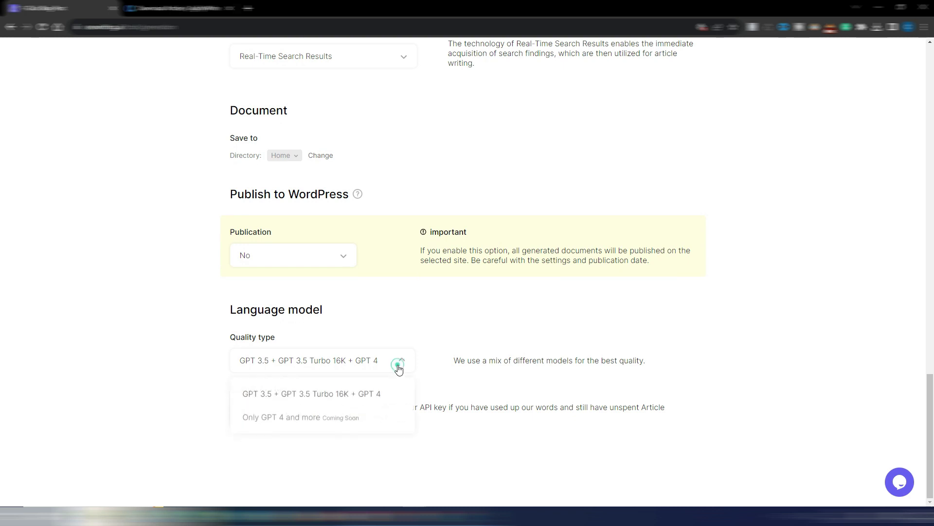
left_click(447, 309)
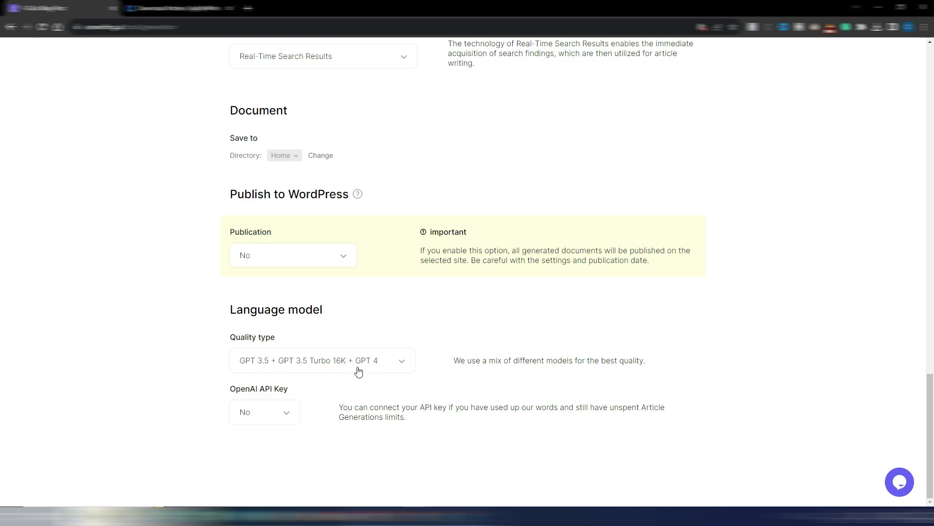
- Run the 1-Click Blog Post generation and open the finished "Do Essential Oils Expire?" article from the Builder list
scroll(465, 321, "up", 20)
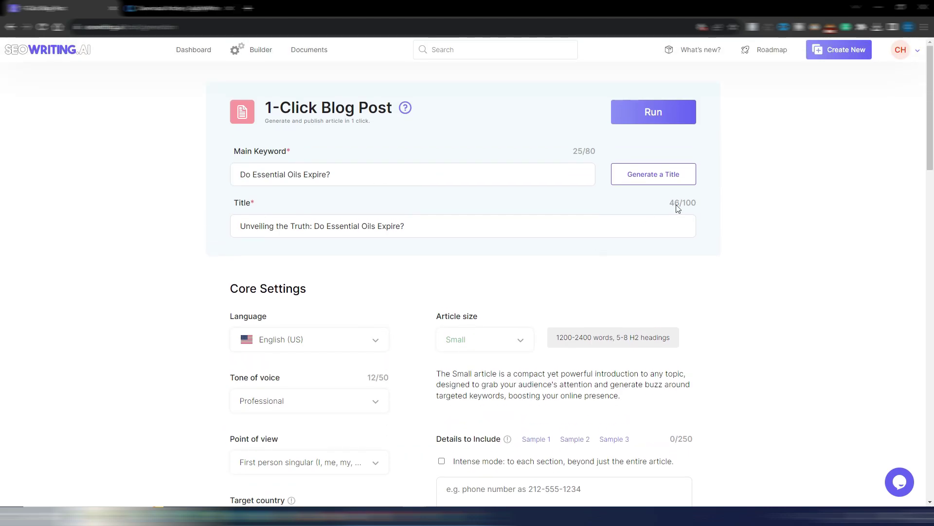
left_click(659, 115)
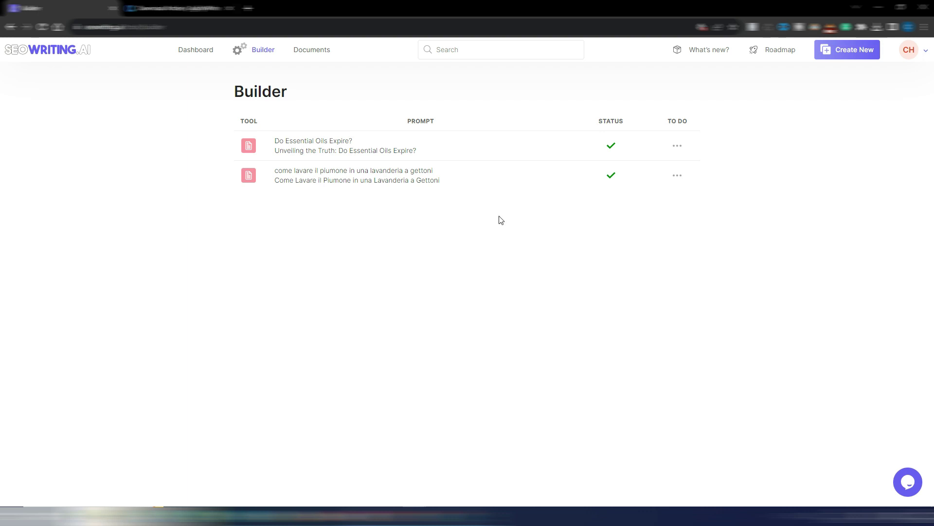
left_click(334, 142)
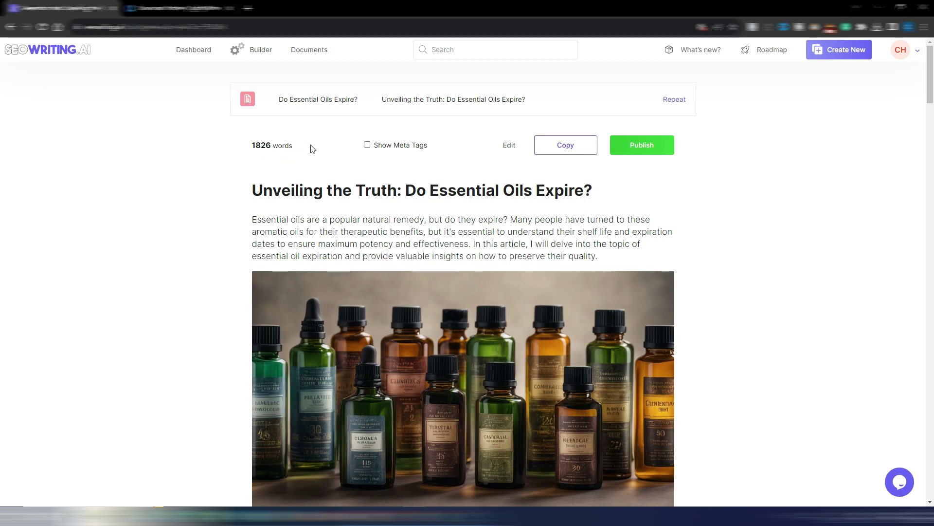
- Show the article's meta tags and highlight the keyword "Do Essential Oils Expire?" in the meta description
left_click(367, 145)
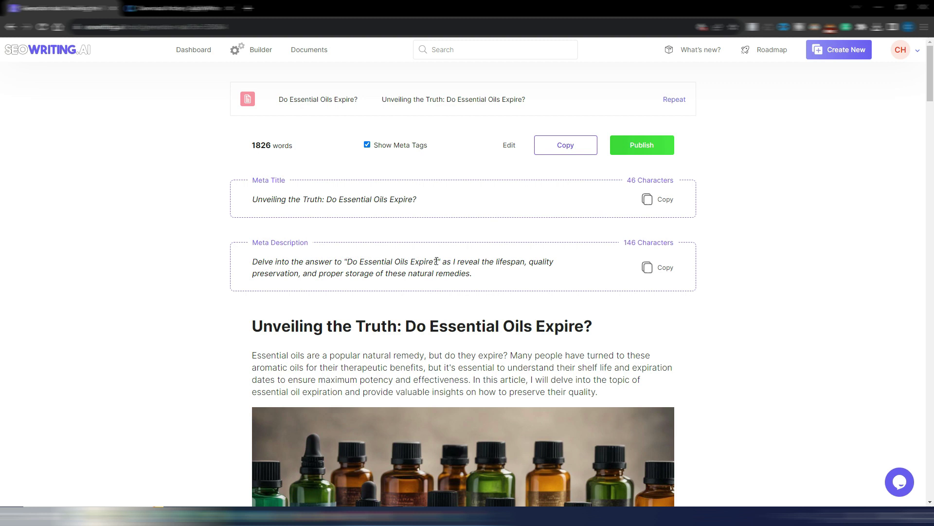
left_click_drag(437, 261, 349, 261)
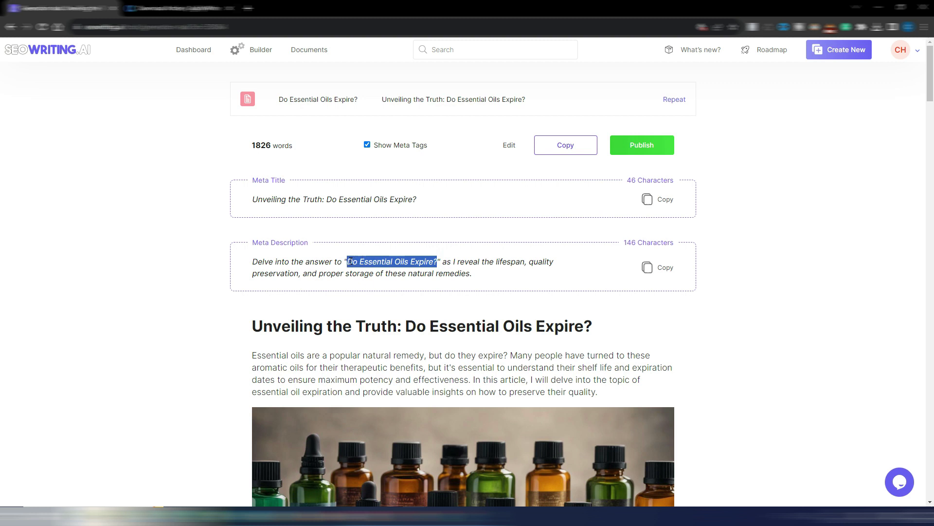